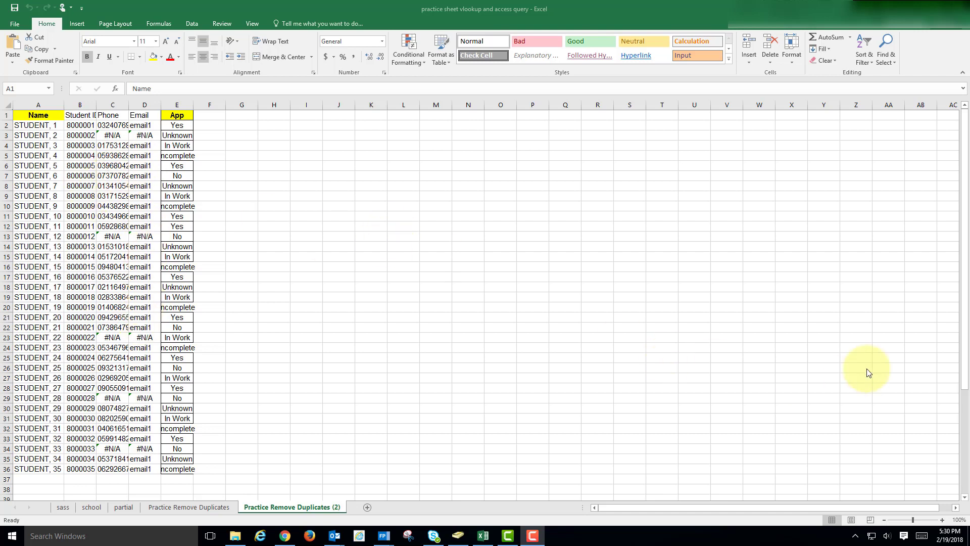
# - Remove duplicate values from the Name column only, continuing with the current selection and treating the first row as headers
pyautogui.moveTo(965, 338); pyautogui.dragTo(966, 452)
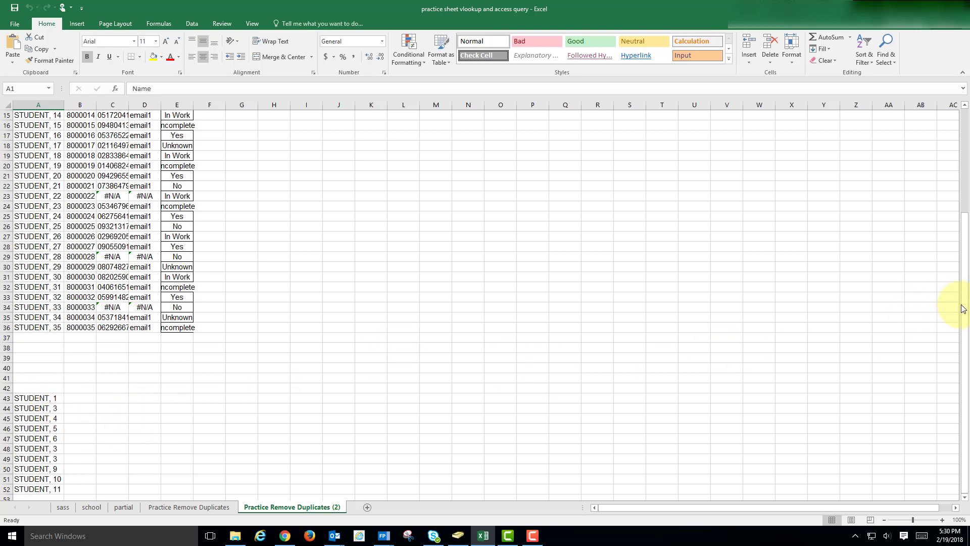
pyautogui.moveTo(964, 309); pyautogui.dragTo(966, 187)
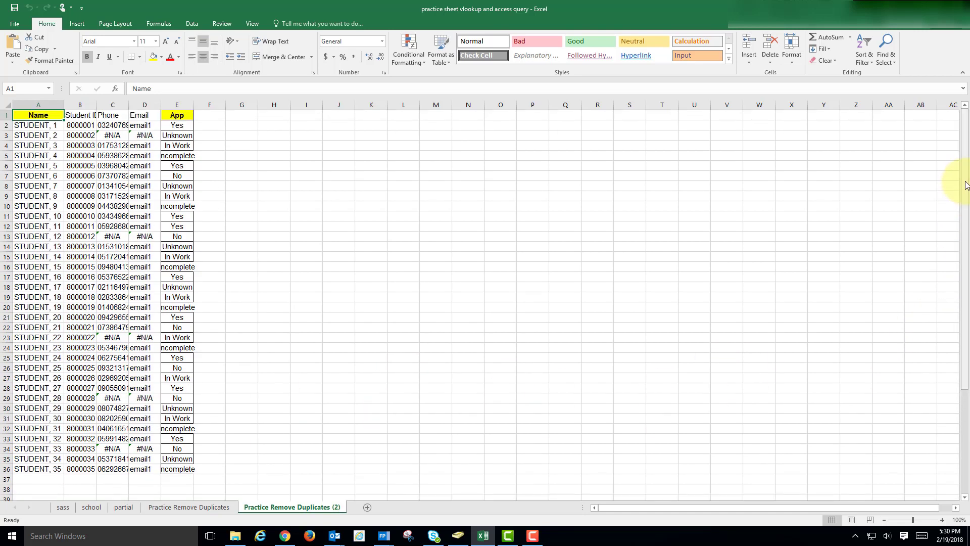
pyautogui.click(43, 102)
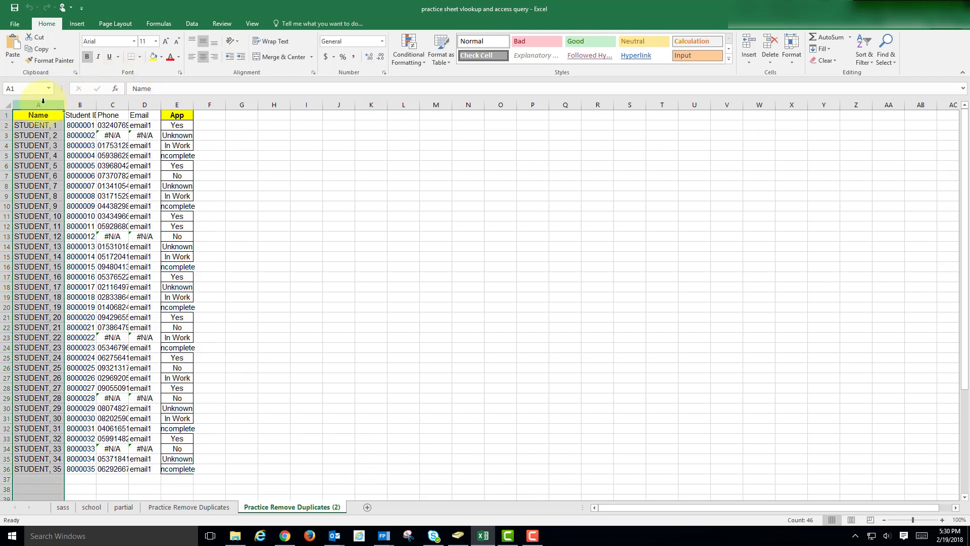
pyautogui.moveTo(964, 328); pyautogui.dragTo(961, 262)
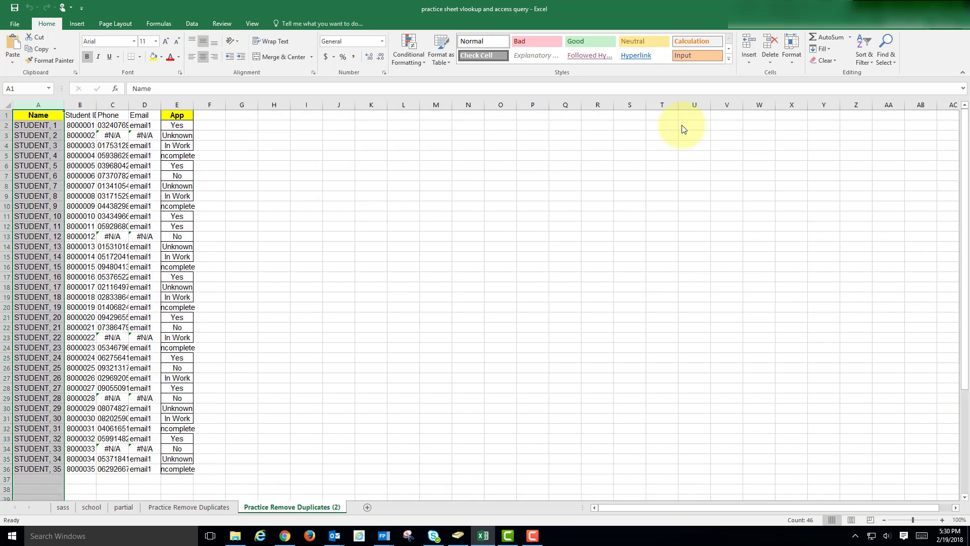
pyautogui.click(197, 26)
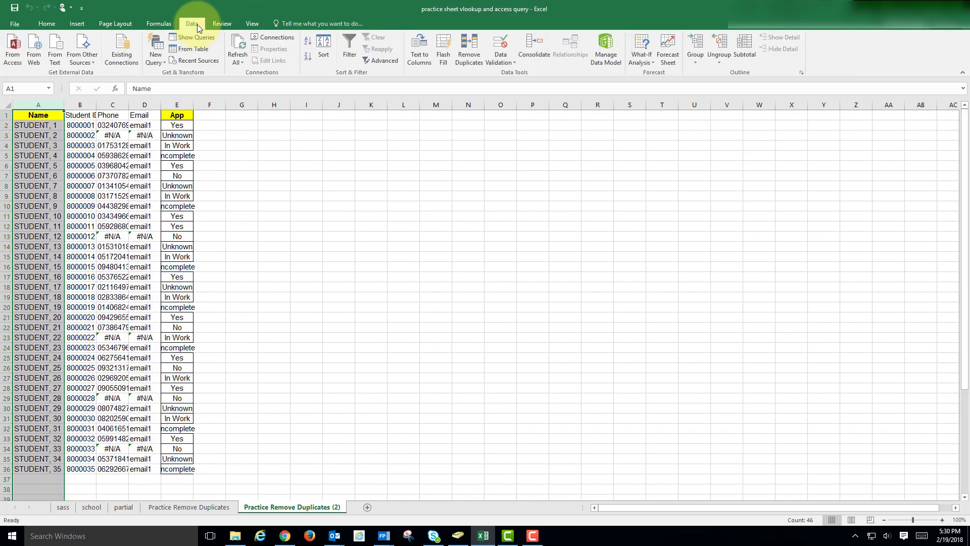
pyautogui.click(468, 60)
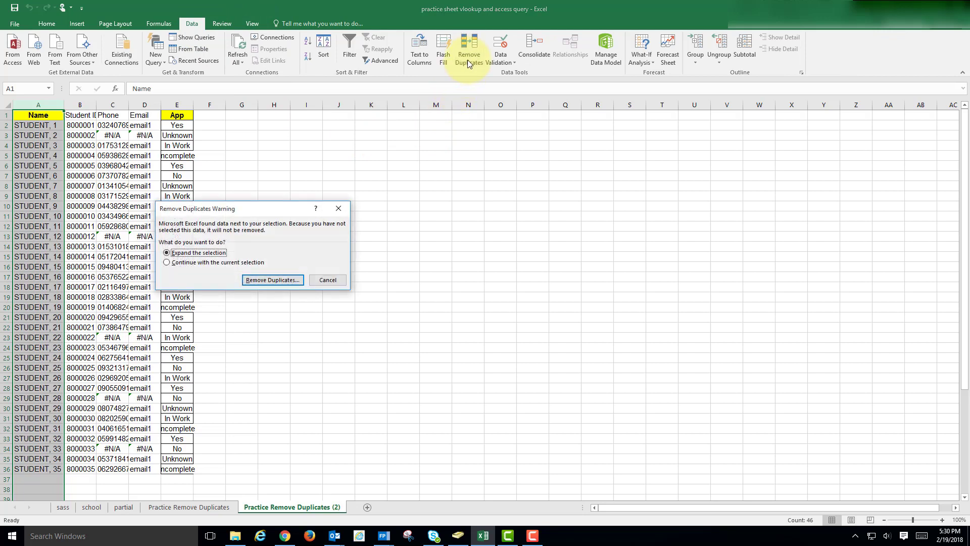
pyautogui.click(168, 263)
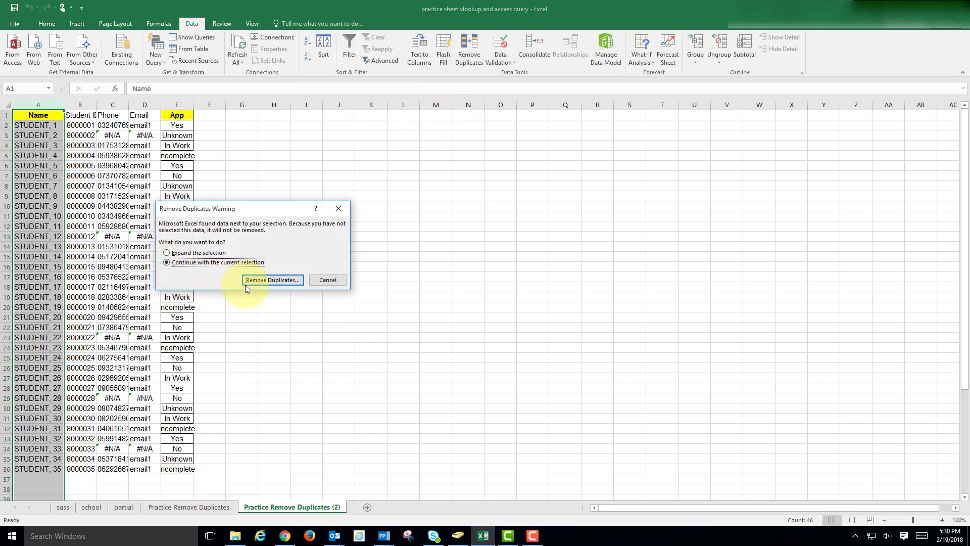
pyautogui.click(258, 281)
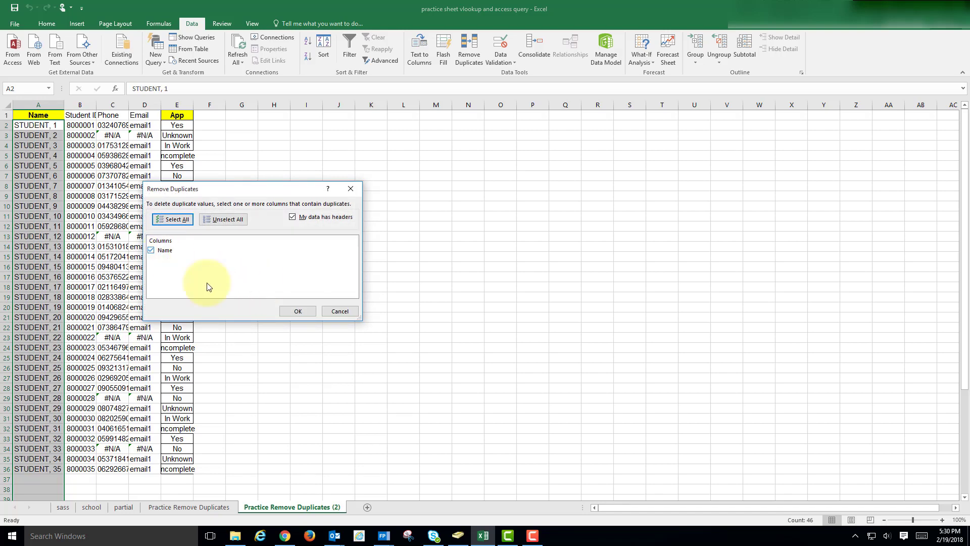
pyautogui.click(288, 313)
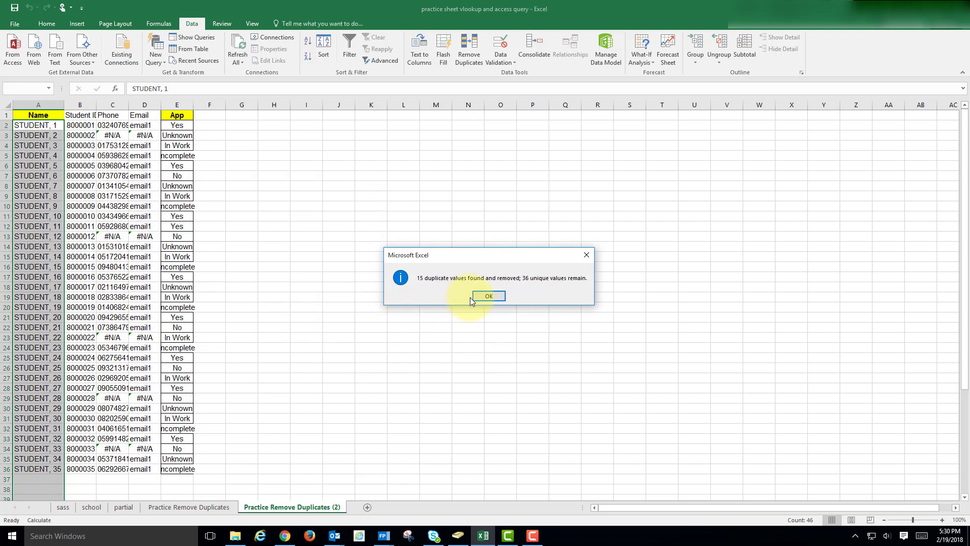
pyautogui.click(486, 297)
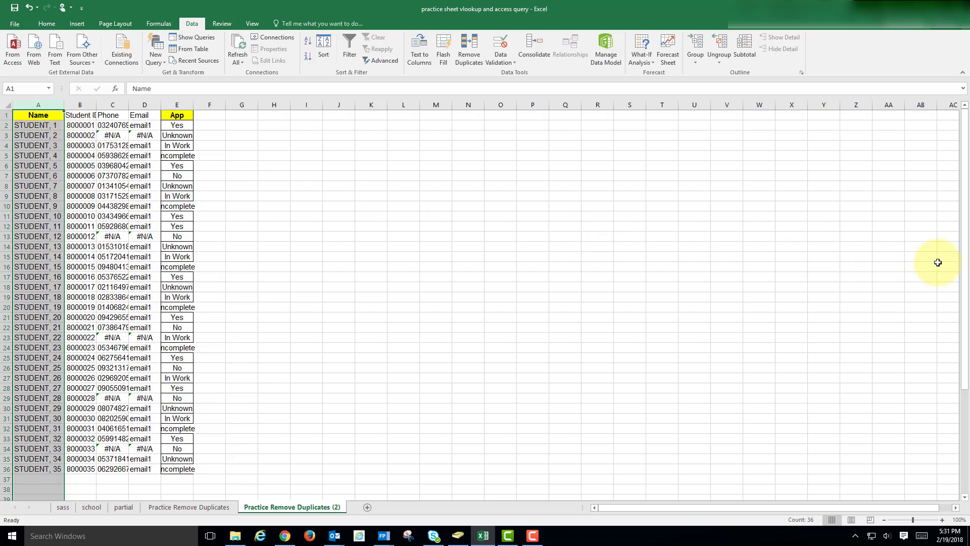
# - Check the rows below the student list in the Name column and undo the duplicate removal
pyautogui.moveTo(965, 259)
pyautogui.mouseDown()
pyautogui.moveTo(964, 358)
pyautogui.moveTo(962, 255)
pyautogui.mouseUp()
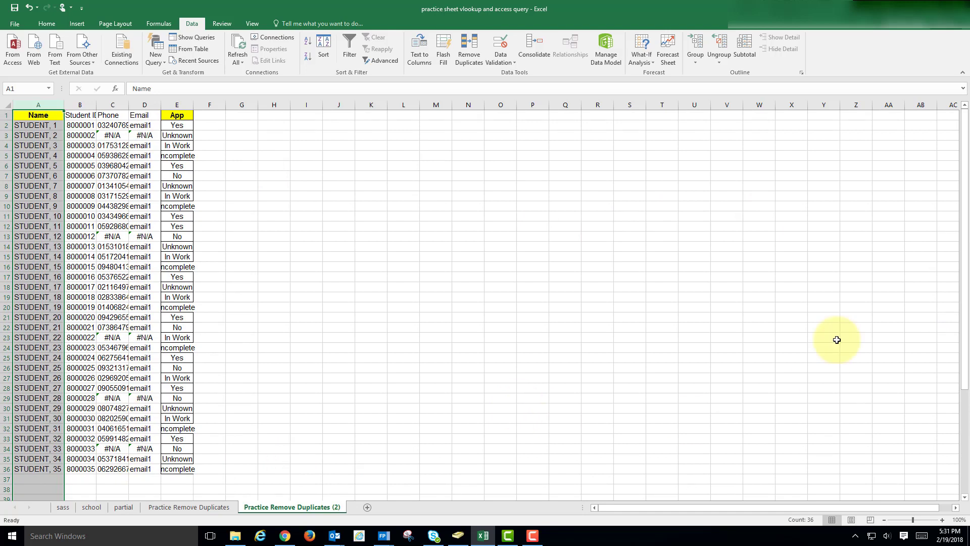
pyautogui.moveTo(965, 309); pyautogui.dragTo(958, 426)
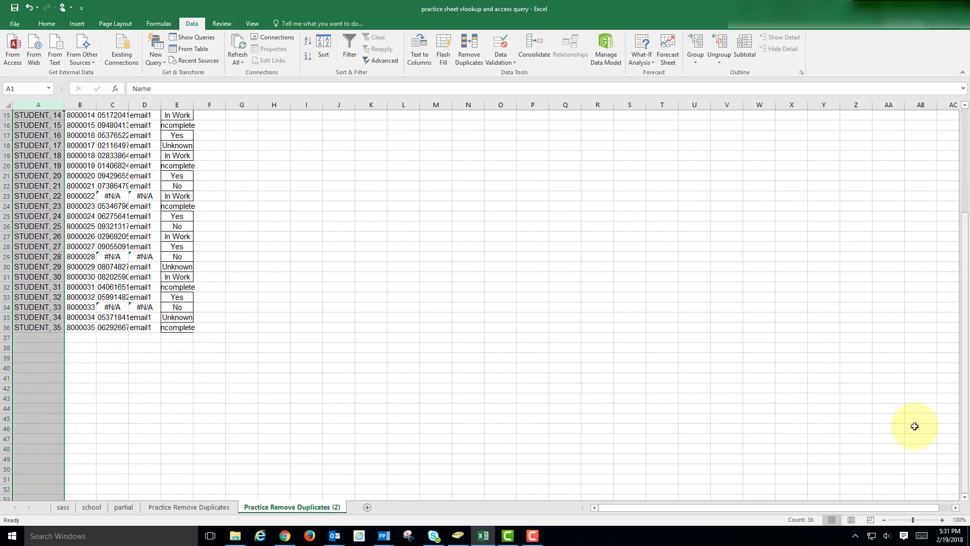
pyautogui.click(28, 376)
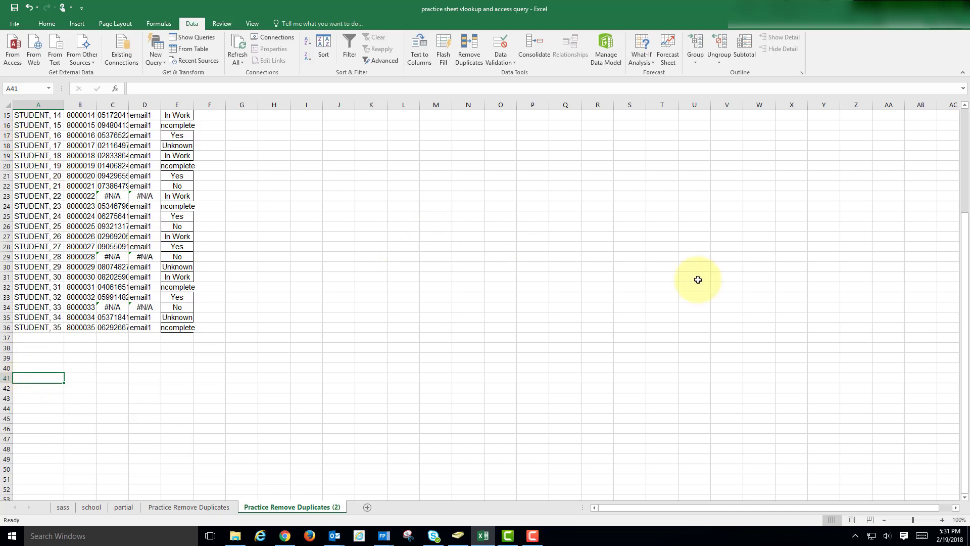
pyautogui.moveTo(963, 328); pyautogui.dragTo(961, 211)
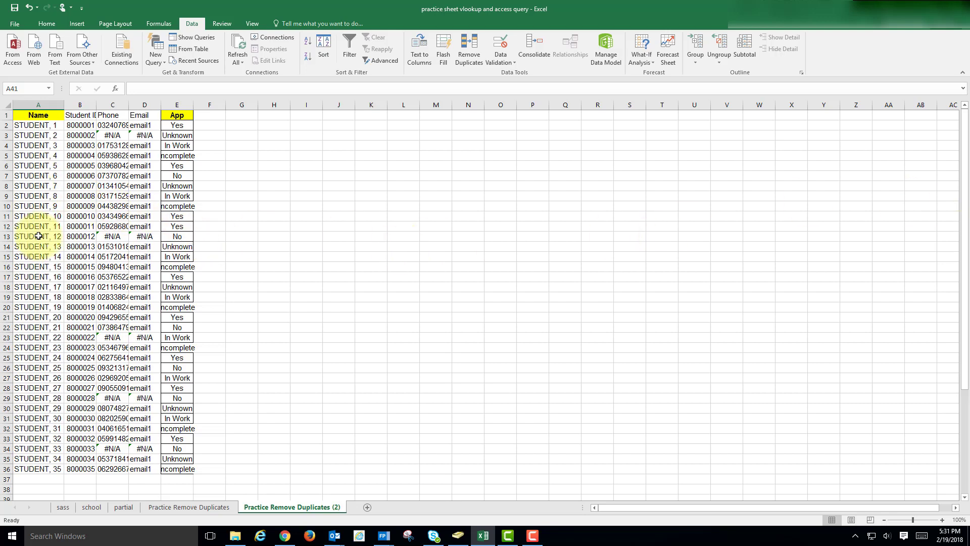
pyautogui.click(29, 7)
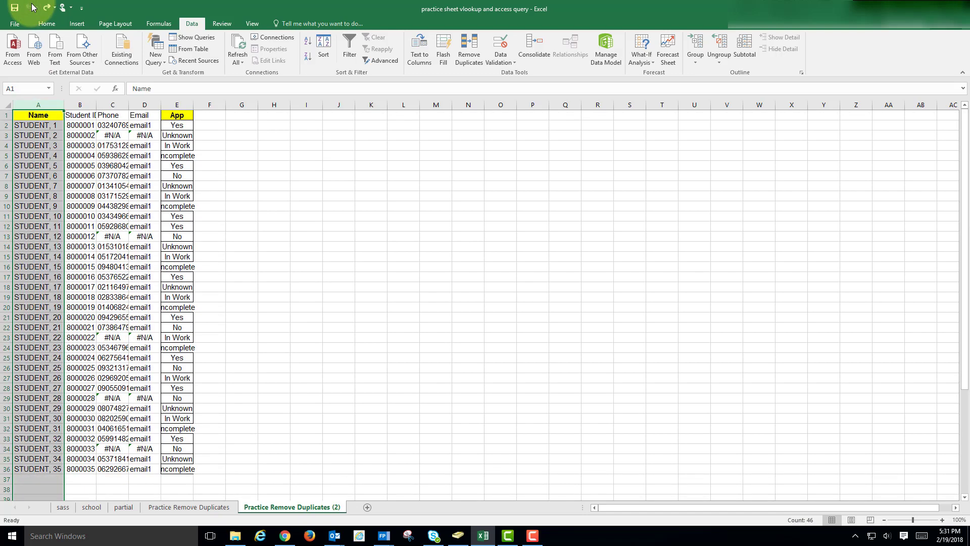
# - On the Practice Remove Duplicates sheet, remove duplicates from the Name column using only the current selection, and undo the removal
pyautogui.click(195, 507)
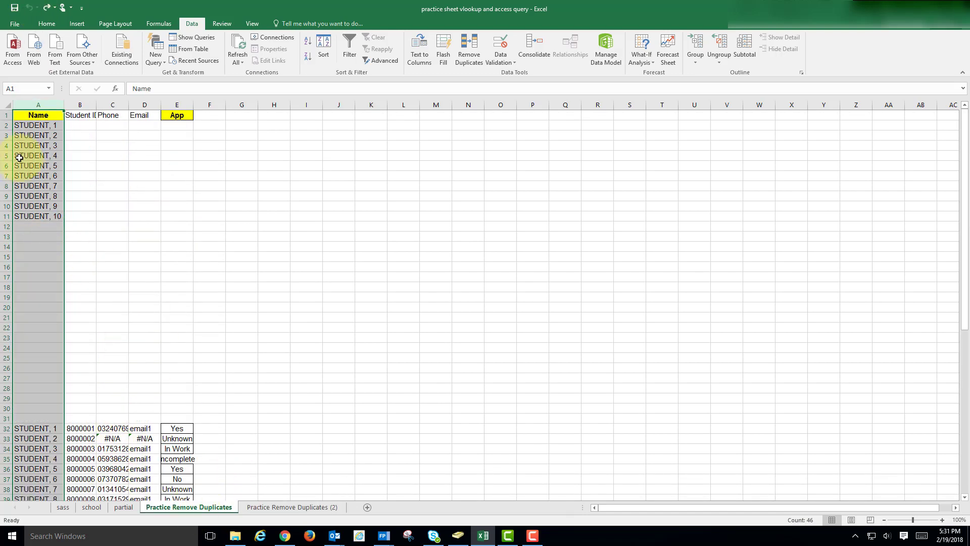
pyautogui.click(30, 128)
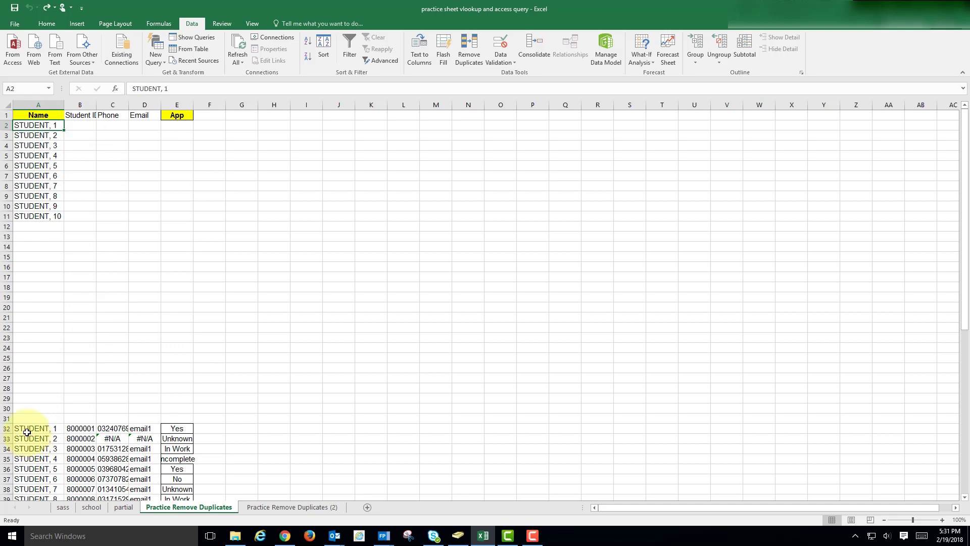
pyautogui.click(27, 431)
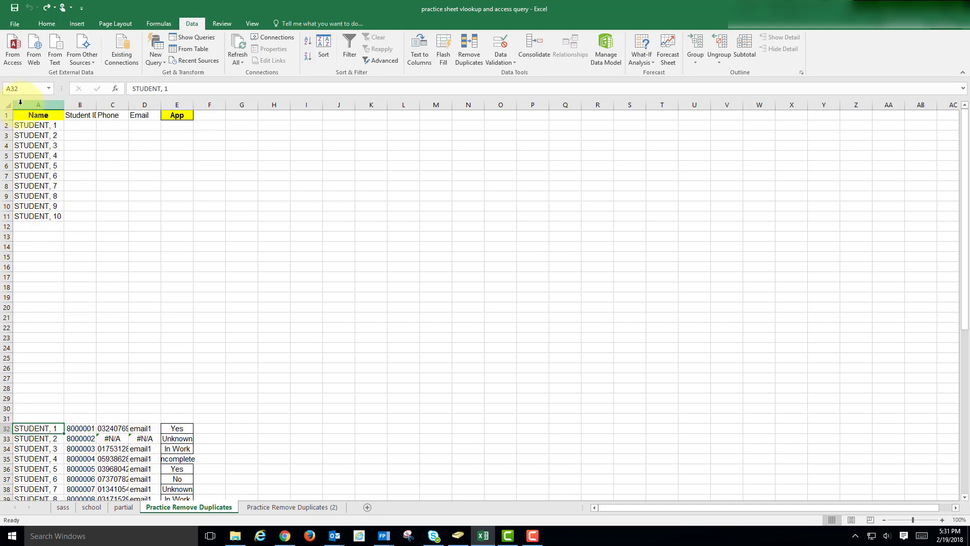
pyautogui.click(27, 105)
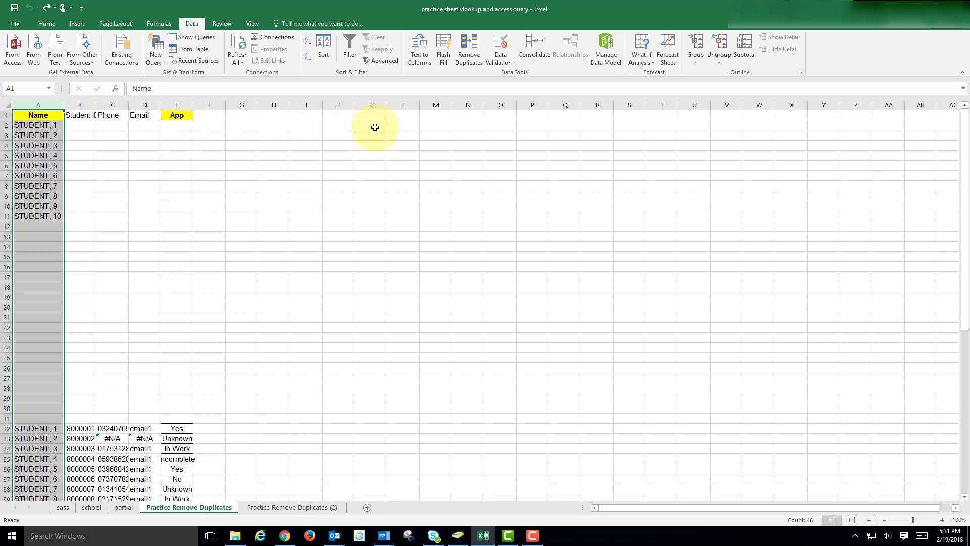
pyautogui.click(468, 48)
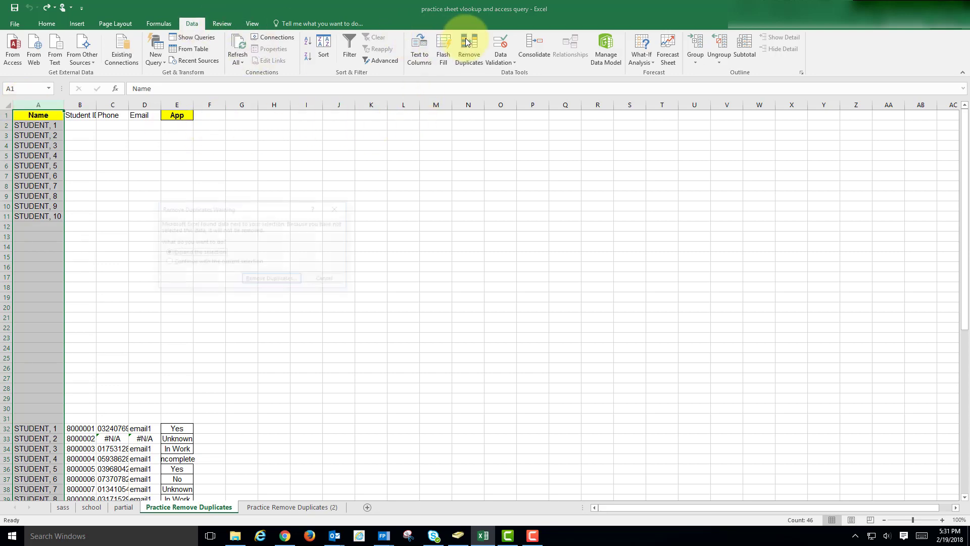
pyautogui.click(166, 263)
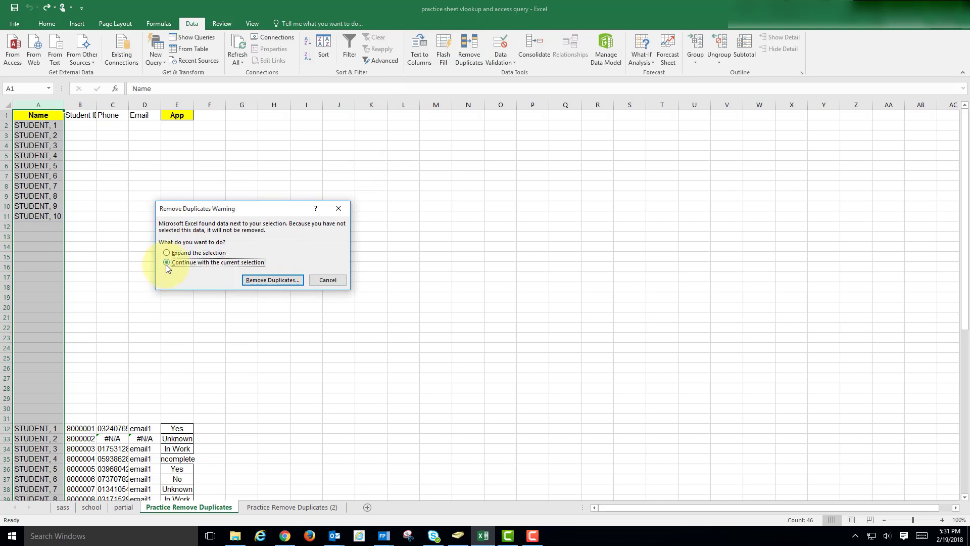
pyautogui.click(256, 280)
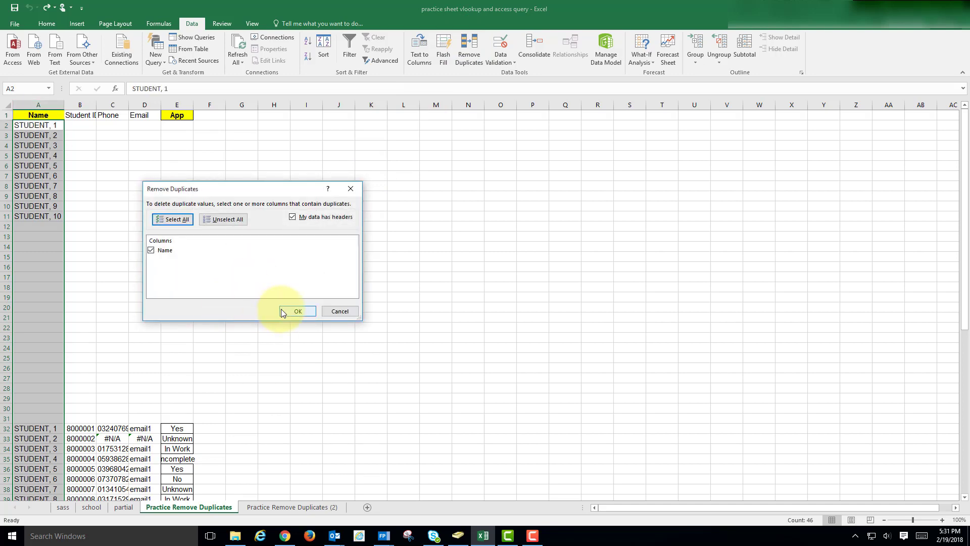
pyautogui.click(295, 311)
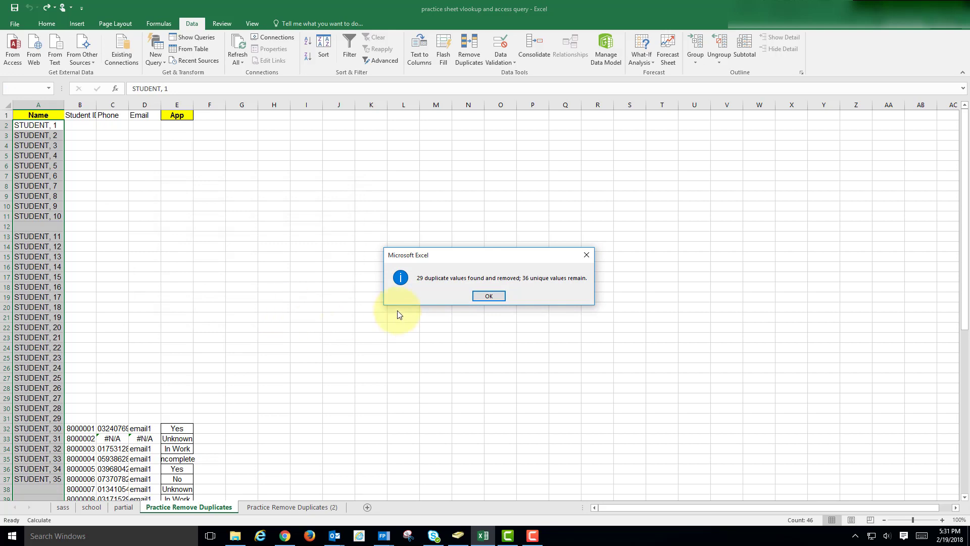
pyautogui.click(479, 297)
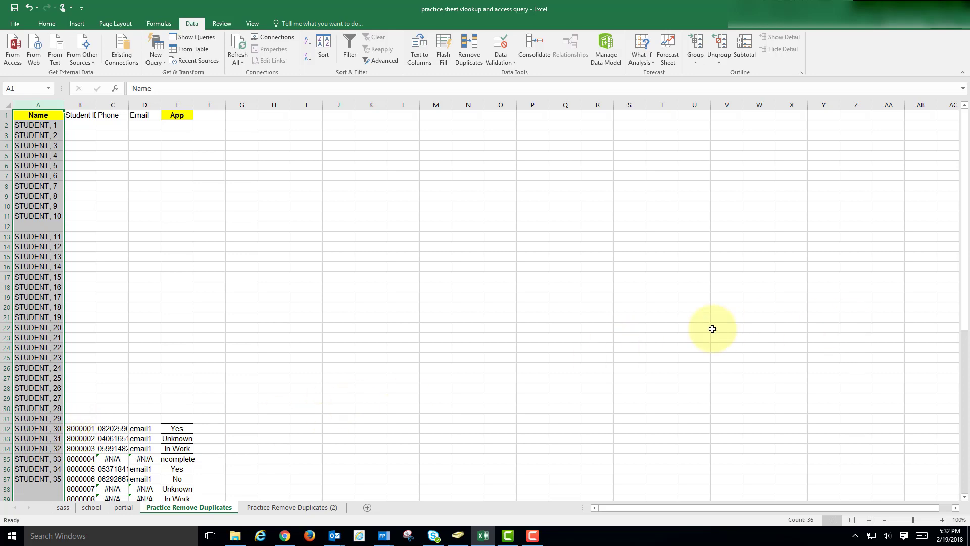
pyautogui.click(29, 7)
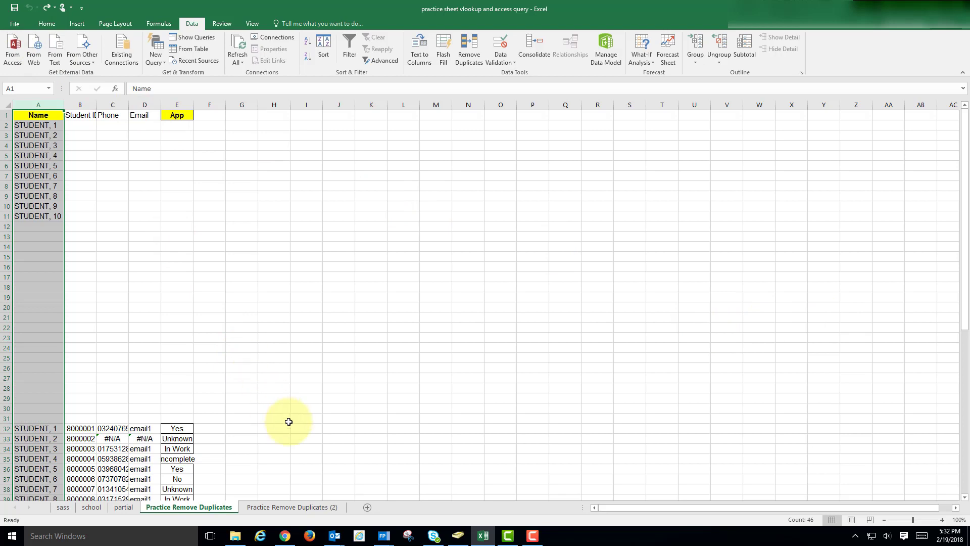
# - Create a PivotTable on a new worksheet from all the data on the Practice Remove Duplicates (2) sheet
pyautogui.click(263, 507)
pyautogui.click(7, 106)
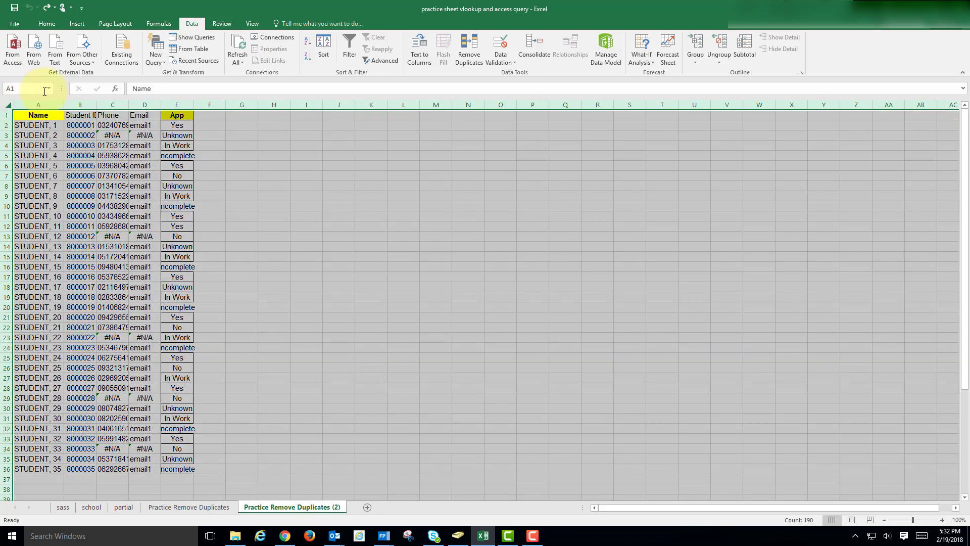
pyautogui.click(76, 23)
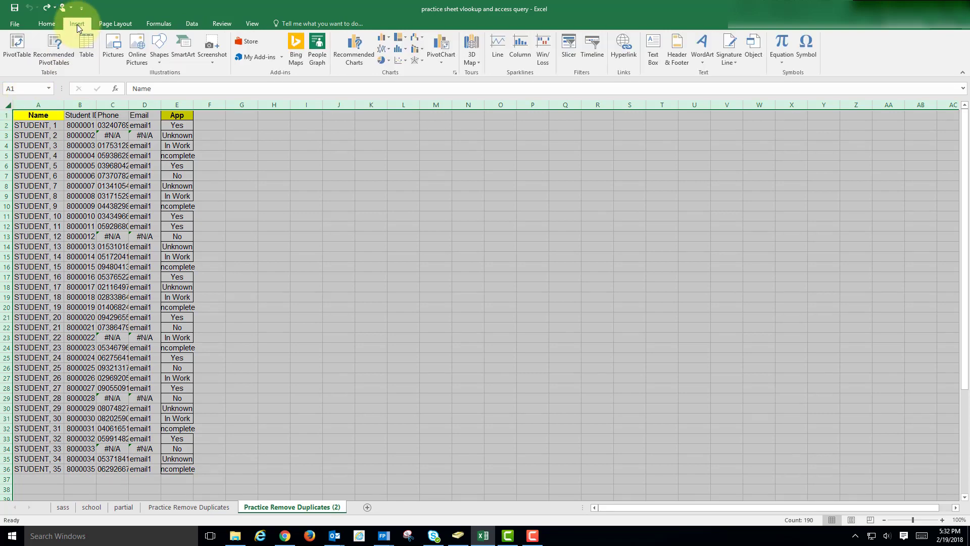
pyautogui.click(18, 47)
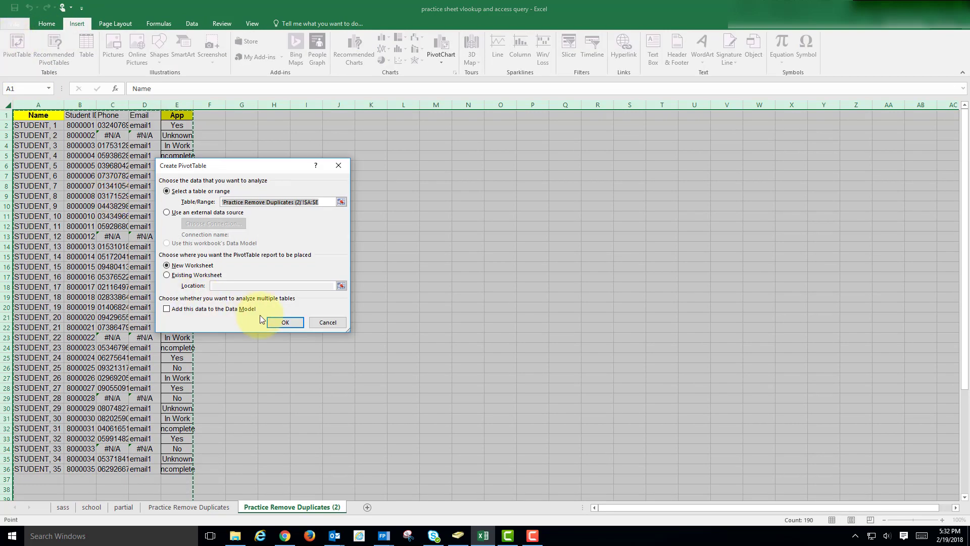
pyautogui.click(282, 323)
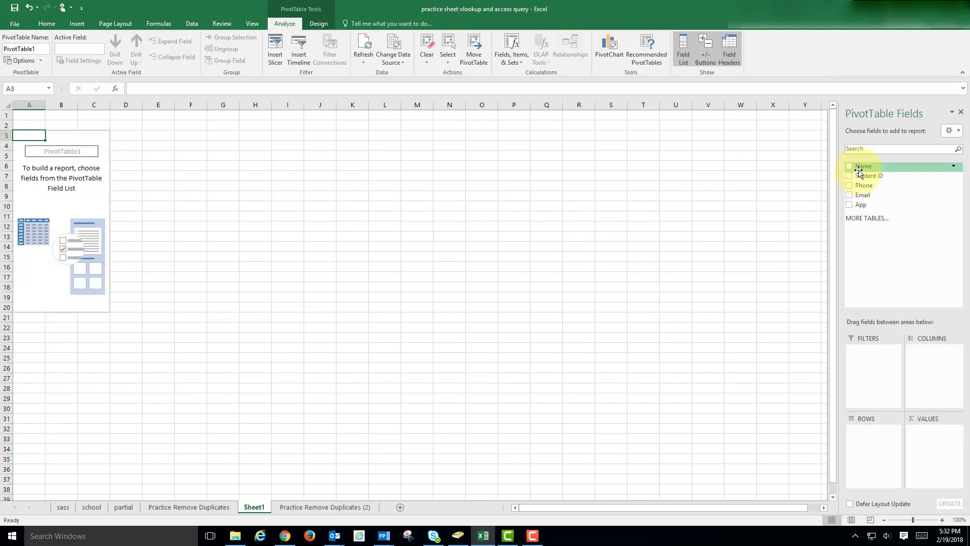
# - Add Name and Student ID as PivotTable rows, and add a count of Name as the values
pyautogui.moveTo(858, 171); pyautogui.dragTo(867, 433)
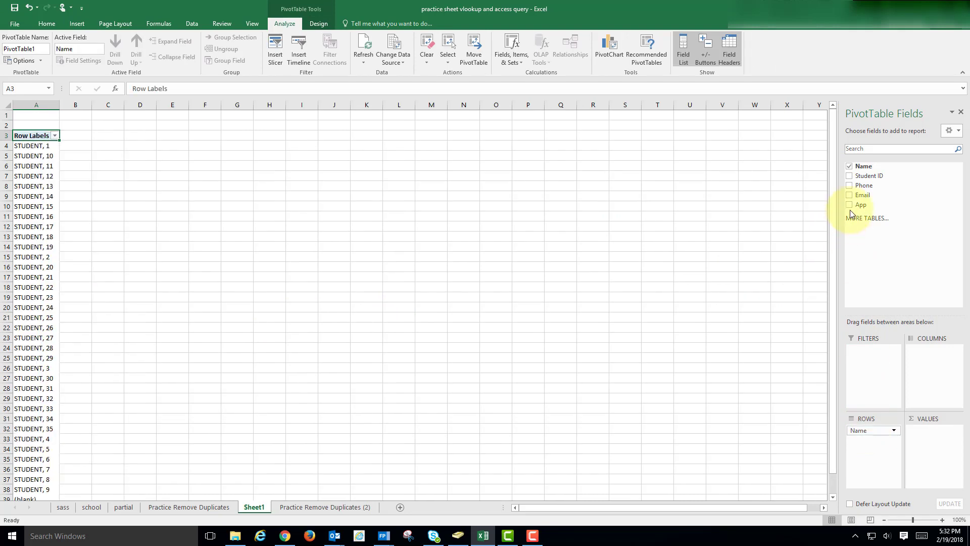
pyautogui.moveTo(865, 176); pyautogui.dragTo(870, 441)
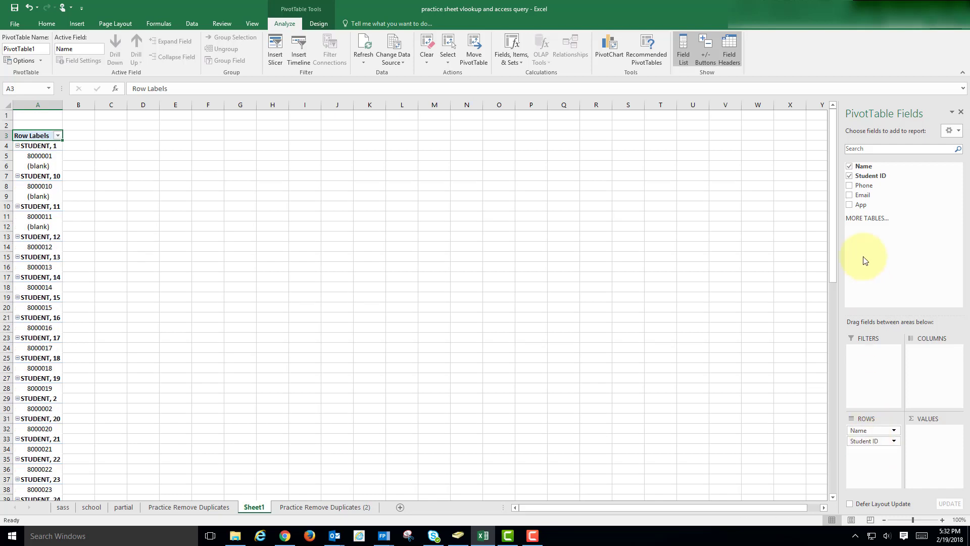
pyautogui.moveTo(862, 166); pyautogui.dragTo(930, 433)
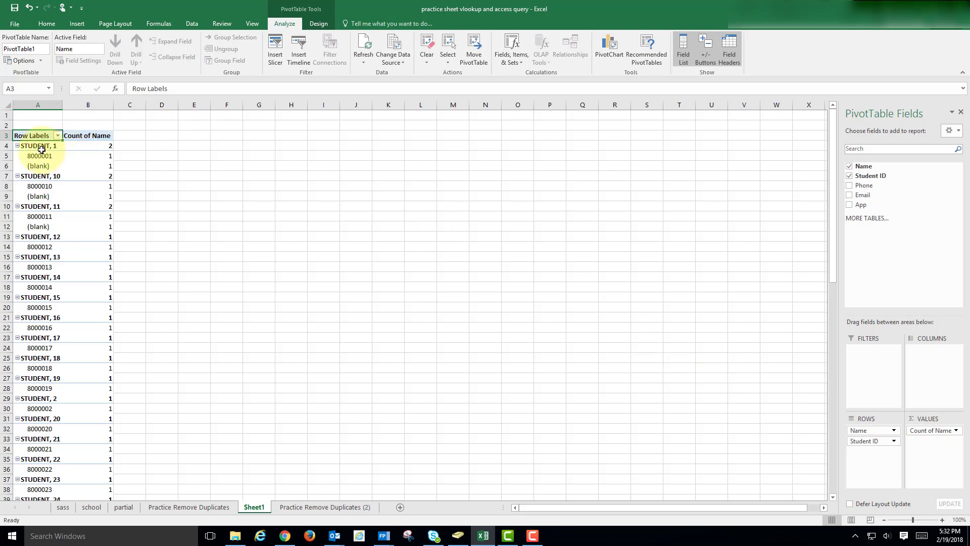
pyautogui.moveTo(98, 148)
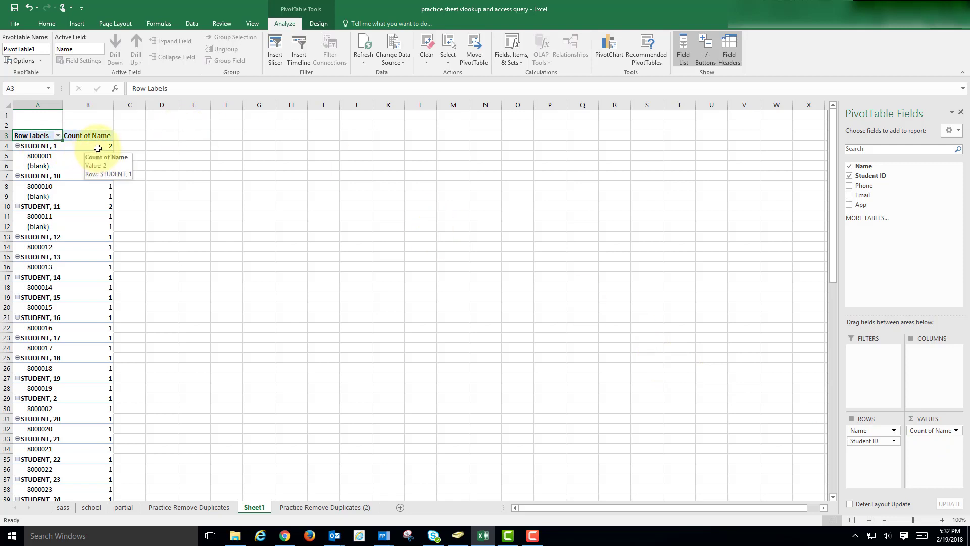
pyautogui.moveTo(36, 158)
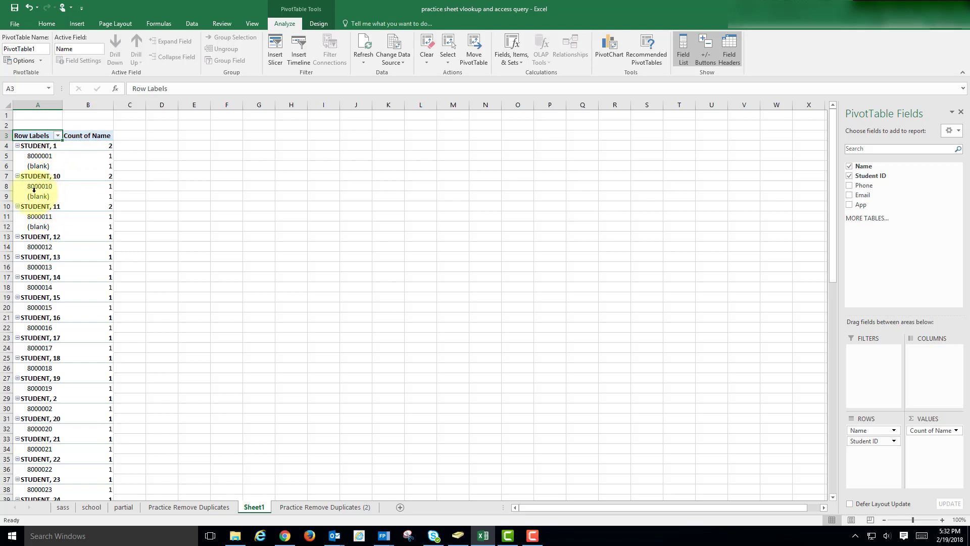
pyautogui.moveTo(101, 191)
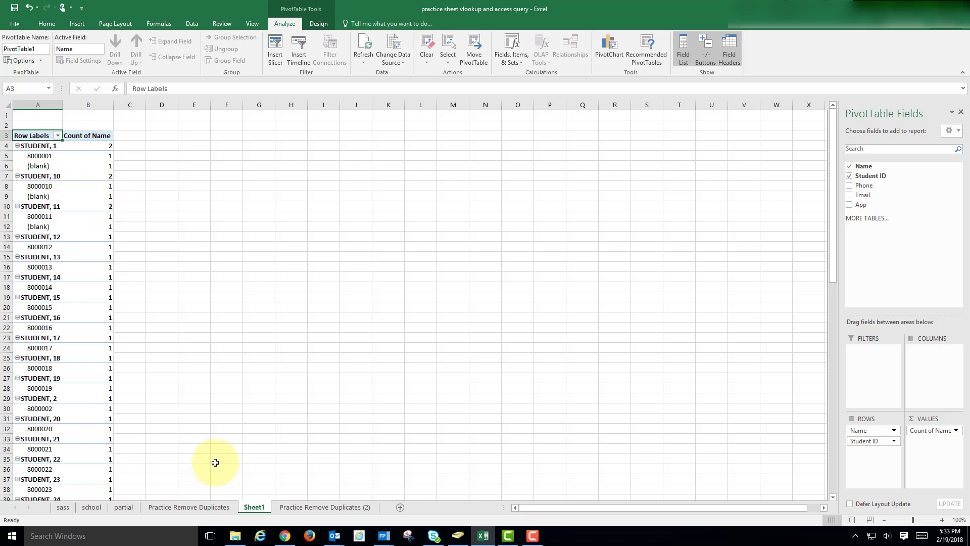
# - On the Practice Remove Duplicates sheet, check where the first student's name appears in the upper and lower lists
pyautogui.click(206, 507)
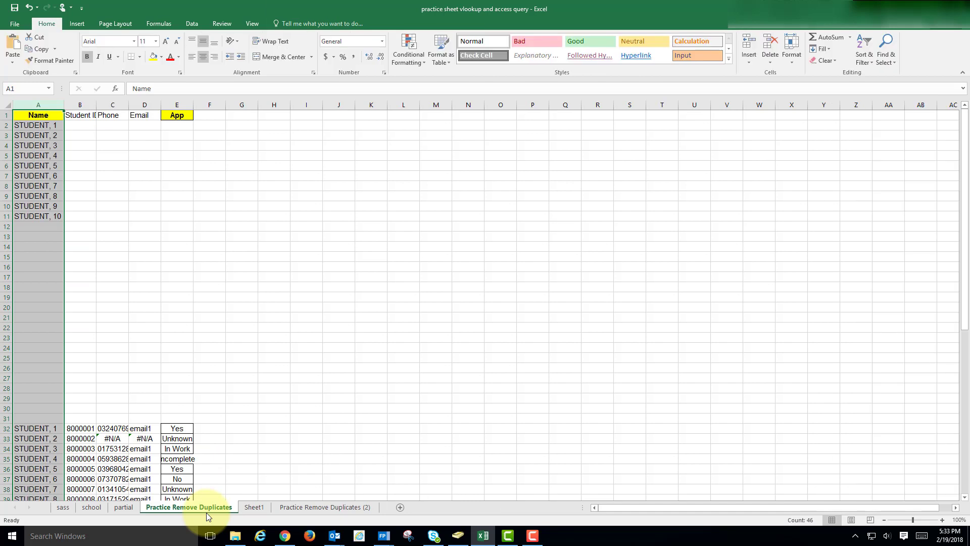
pyautogui.click(38, 128)
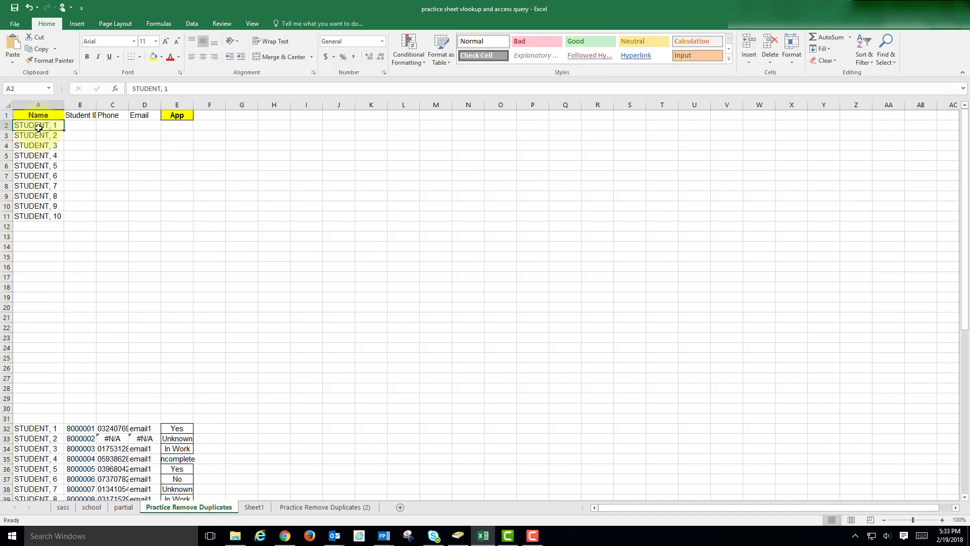
pyautogui.click(32, 428)
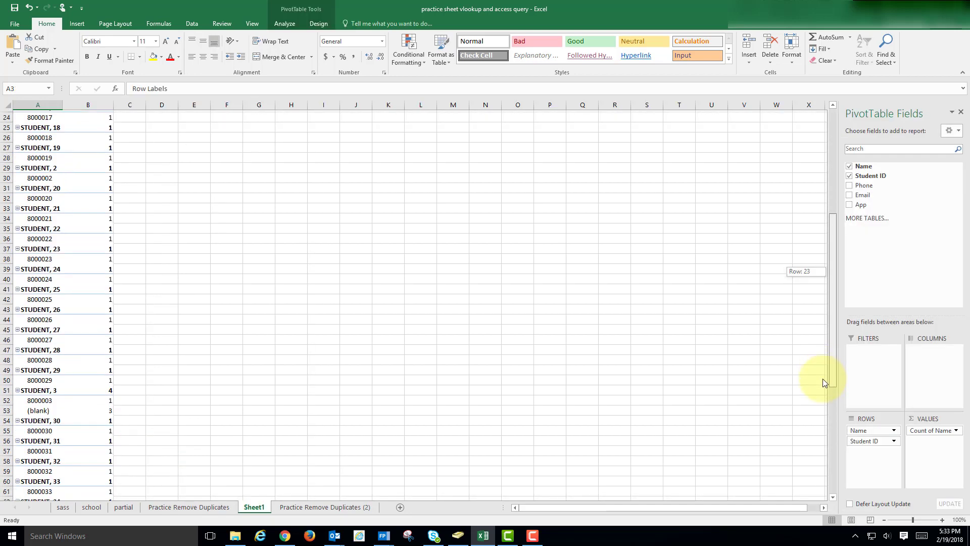
# - Add Phone and Email as rows below Student ID in the PivotTable on Sheet1
pyautogui.moveTo(822, 378); pyautogui.dragTo(819, 475)
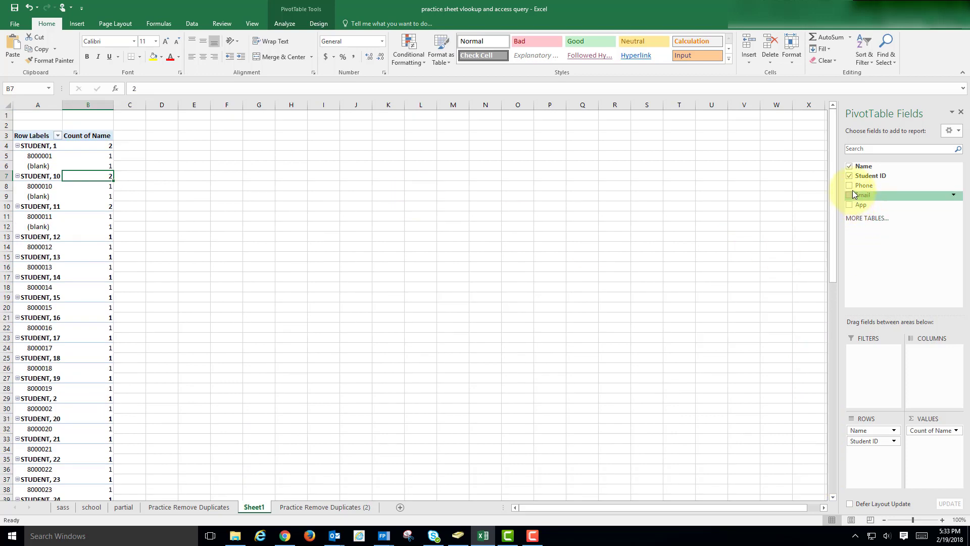
pyautogui.moveTo(864, 185); pyautogui.dragTo(866, 451)
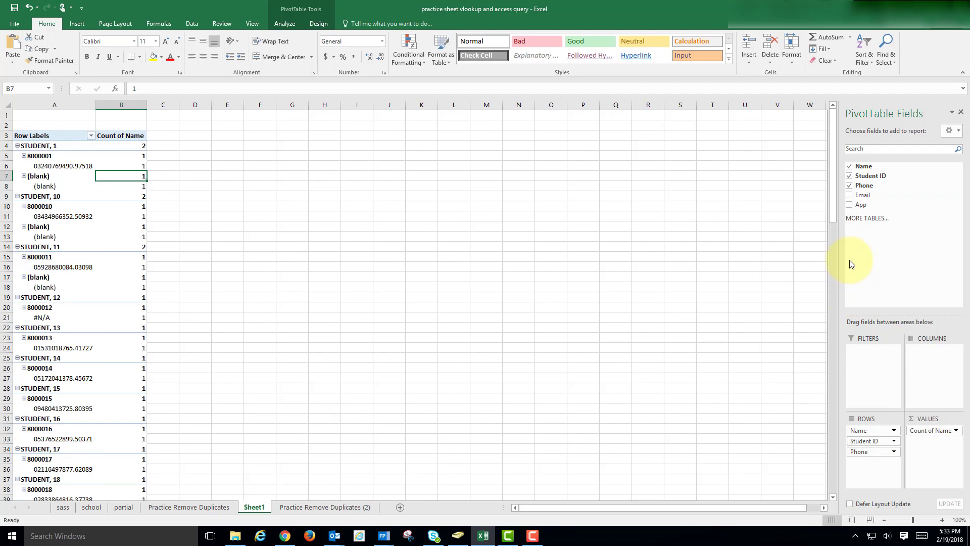
pyautogui.moveTo(861, 195); pyautogui.dragTo(870, 465)
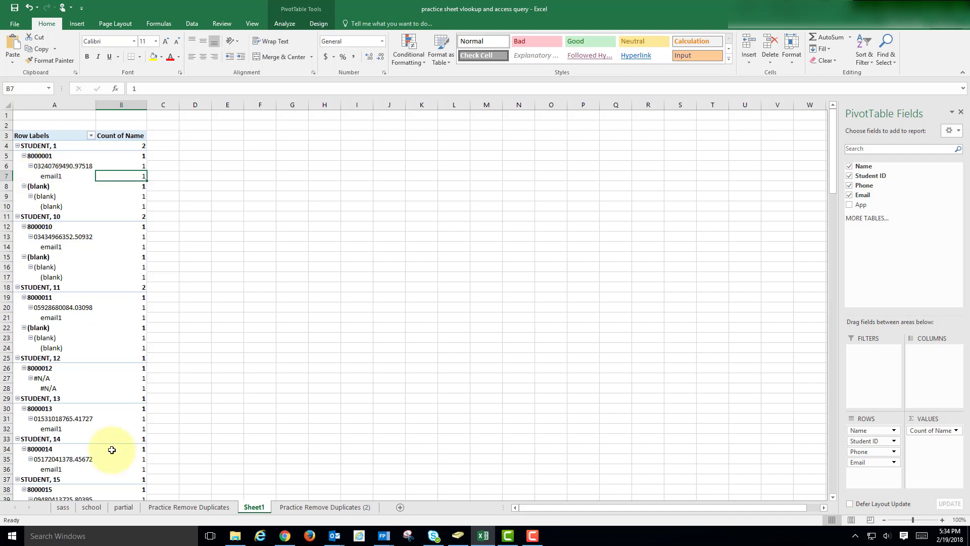
# - Create a PivotTable on a new worksheet from columns A to E of the Practice Remove Duplicates sheet
pyautogui.click(187, 507)
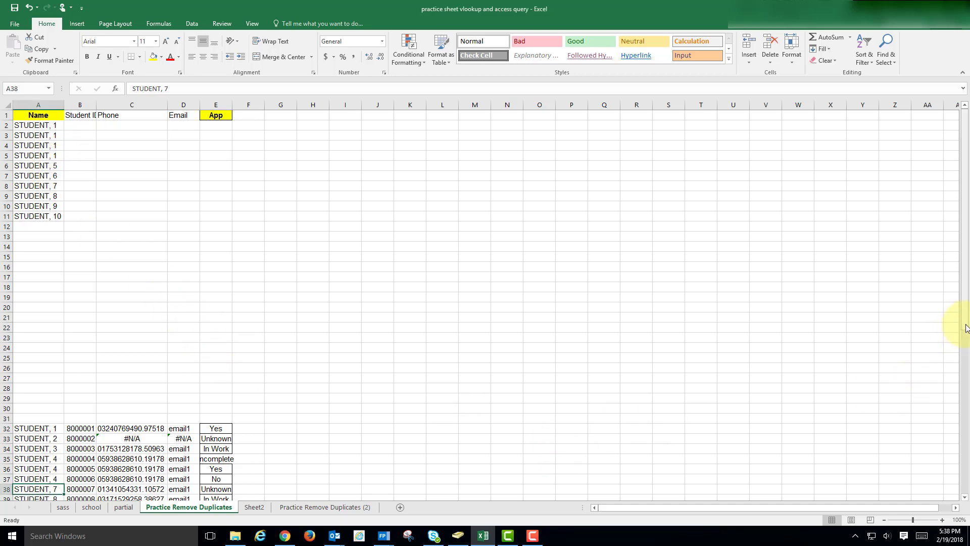
pyautogui.moveTo(965, 324); pyautogui.dragTo(966, 350)
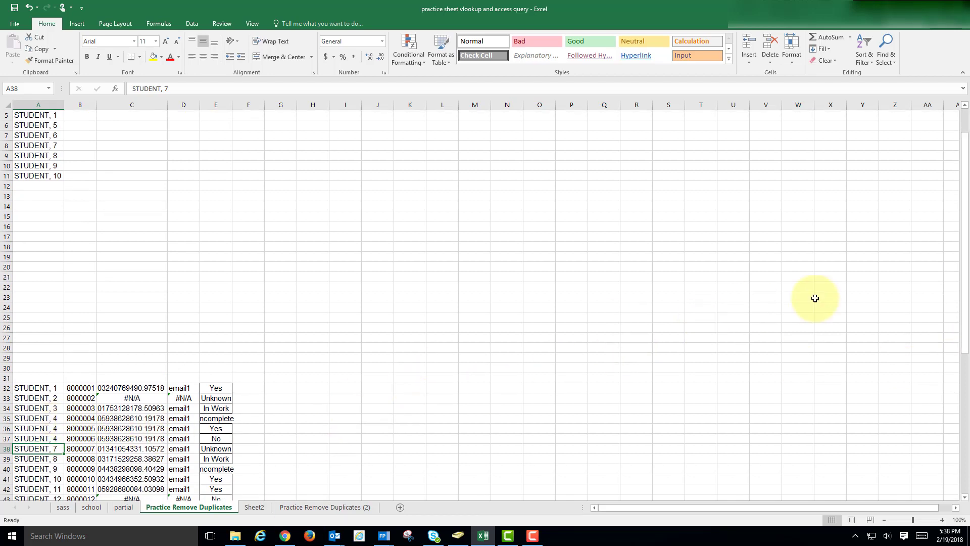
pyautogui.scroll(2, 962, 282)
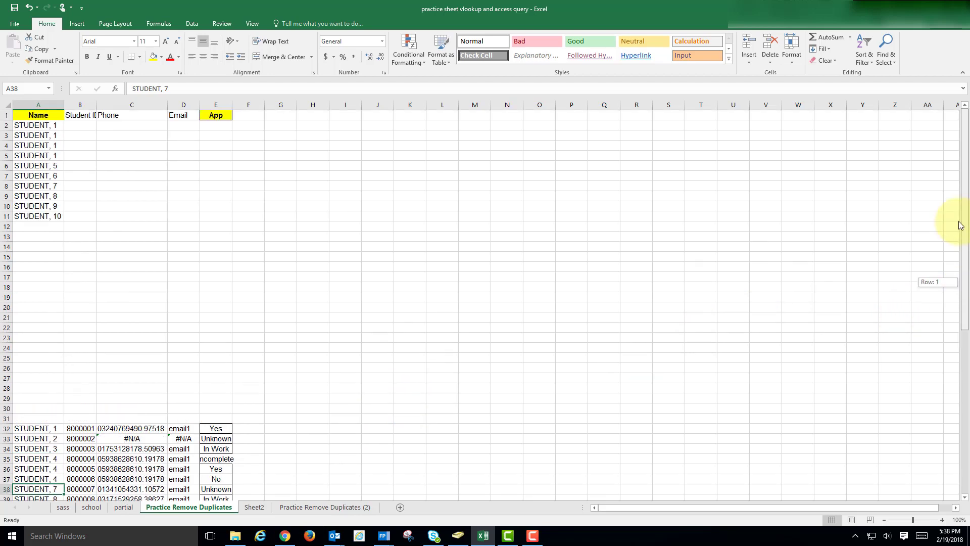
pyautogui.click(7, 105)
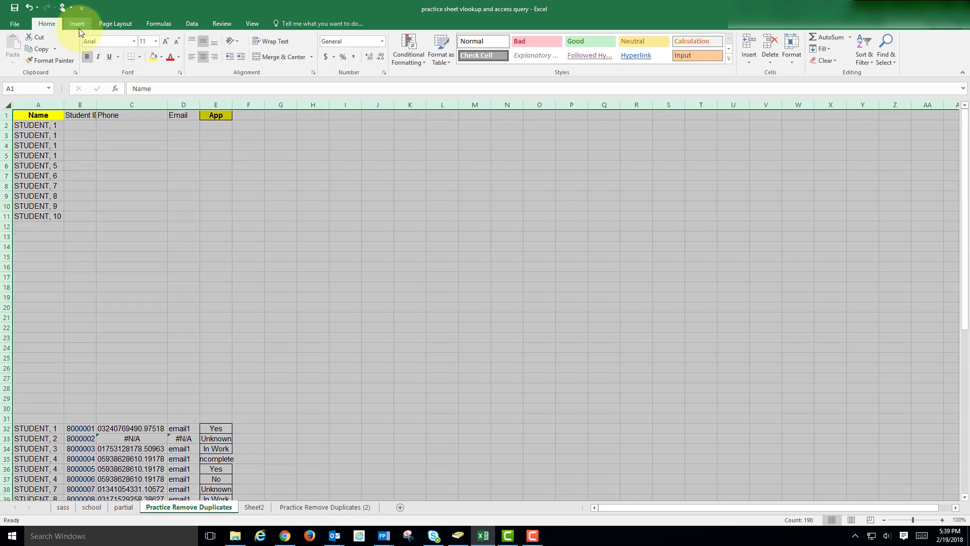
pyautogui.click(78, 26)
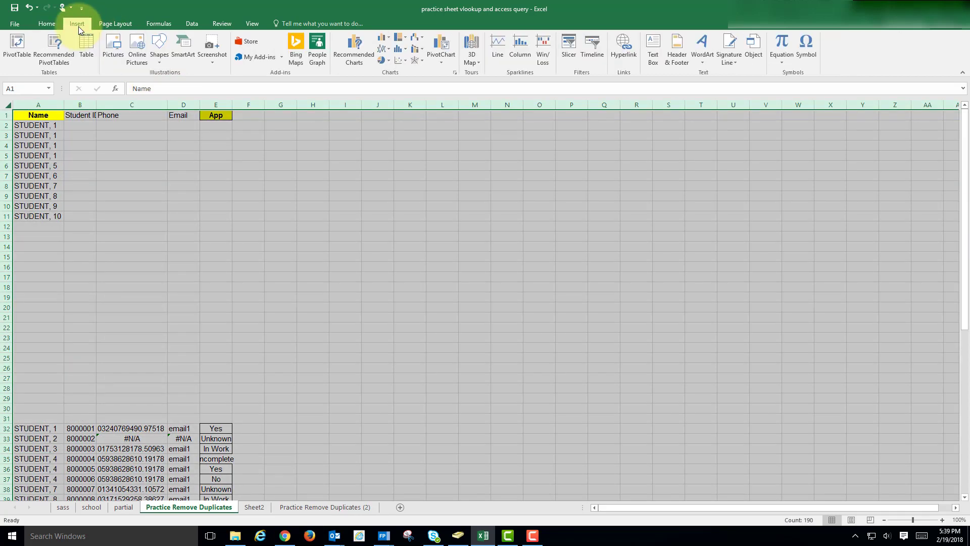
pyautogui.click(22, 43)
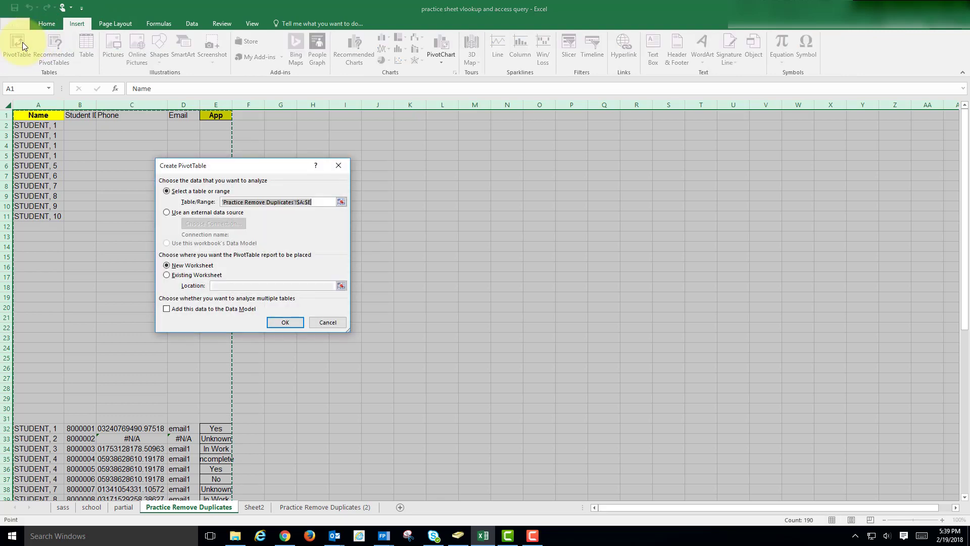
pyautogui.click(295, 322)
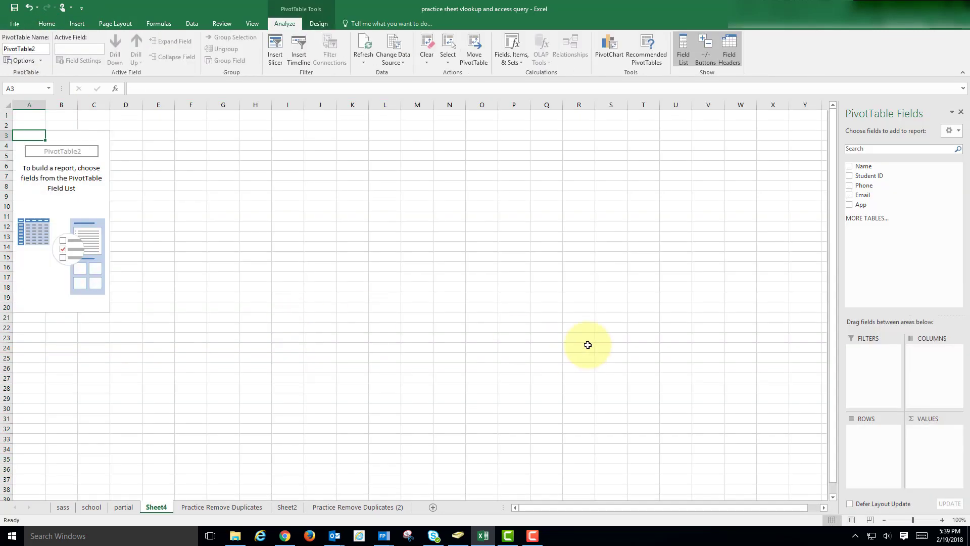
# - Add Name, Student ID, Phone and Email as rows of the new PivotTable, with a count of Name as the values
pyautogui.moveTo(864, 166); pyautogui.dragTo(867, 437)
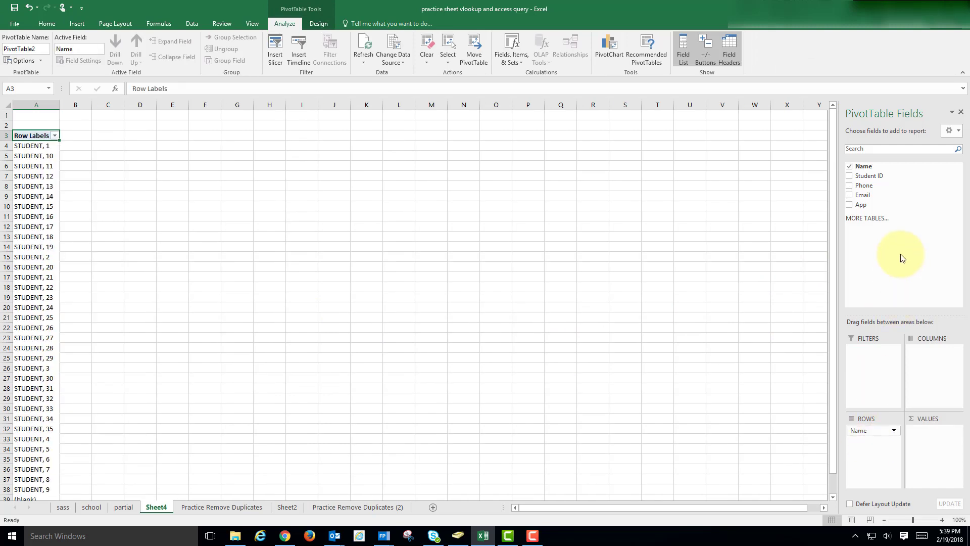
pyautogui.moveTo(874, 187); pyautogui.dragTo(883, 451)
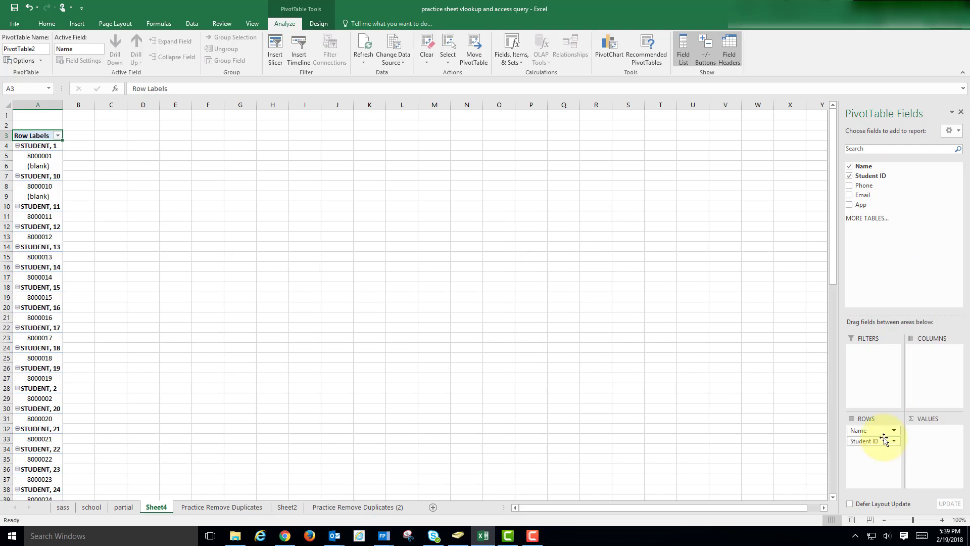
pyautogui.moveTo(865, 191); pyautogui.dragTo(870, 456)
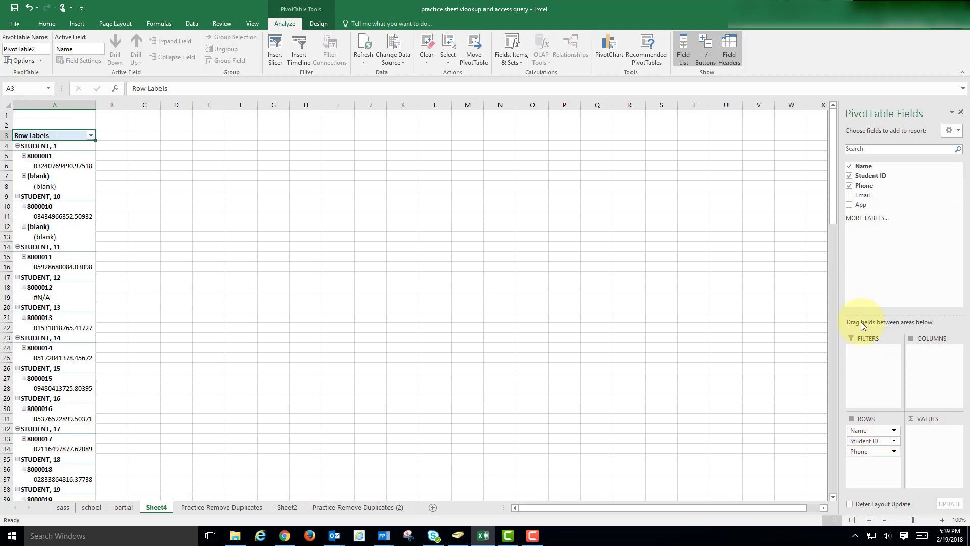
pyautogui.moveTo(860, 195); pyautogui.dragTo(881, 465)
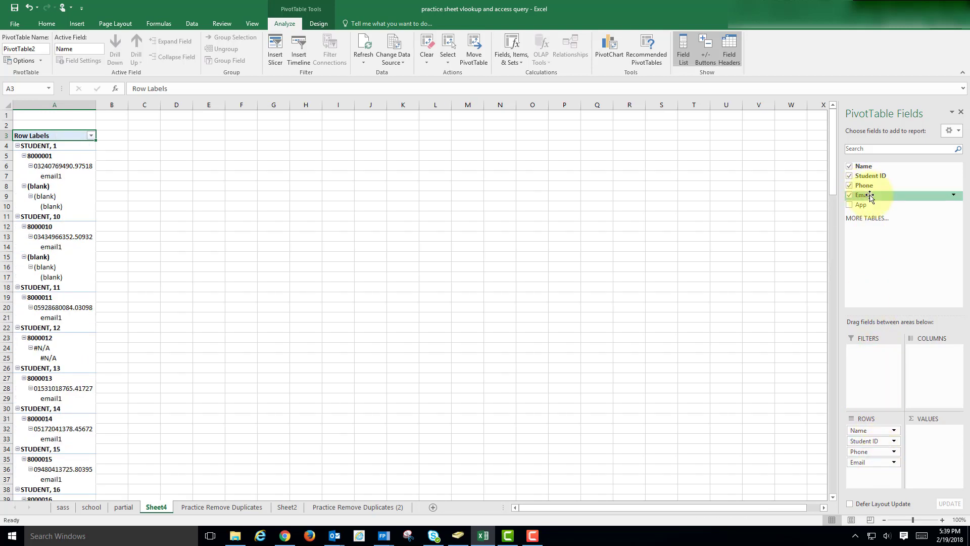
pyautogui.moveTo(864, 166); pyautogui.dragTo(931, 438)
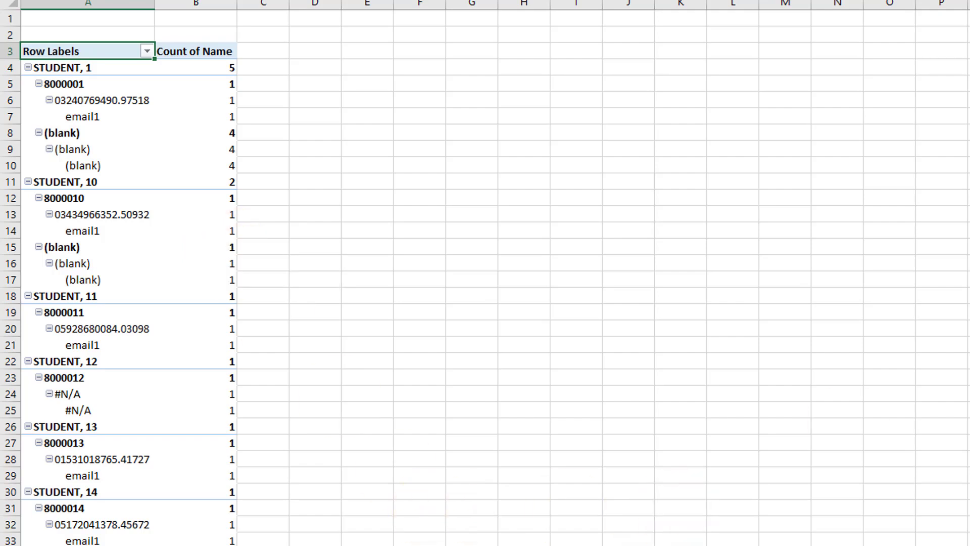
# - Examine the name counts for every student down the whole PivotTable and return to its first rows
pyautogui.scroll(-6, 485, 277)
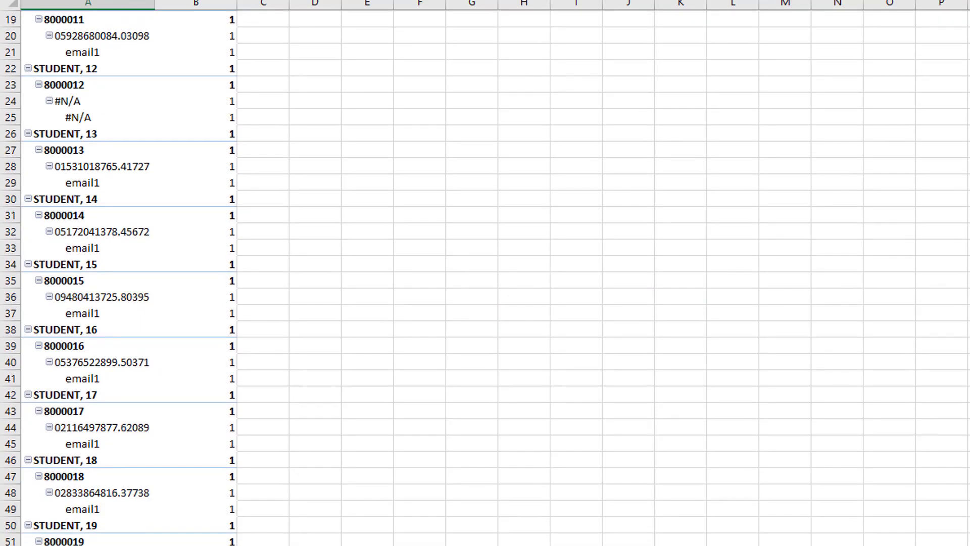
pyautogui.scroll(-5, 485, 277)
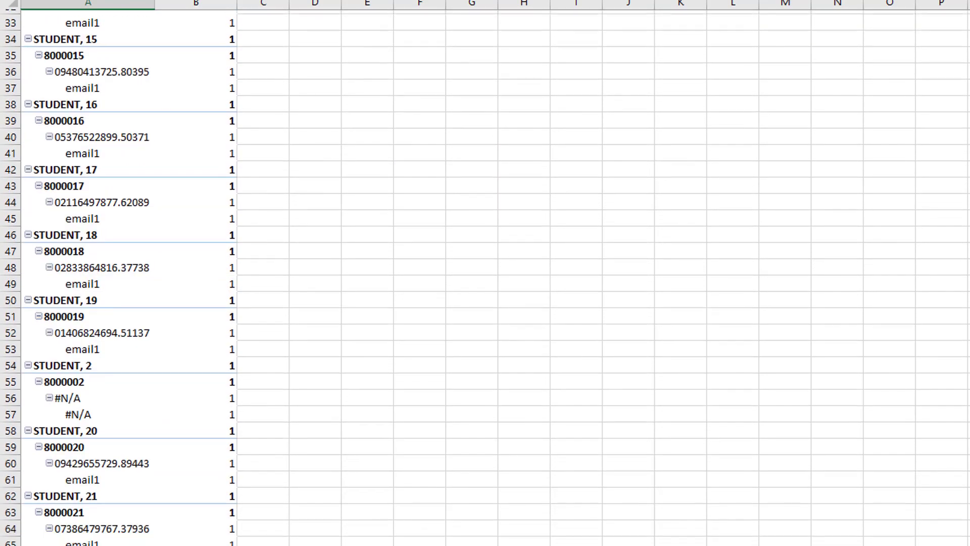
pyautogui.scroll(-20, 140, 201)
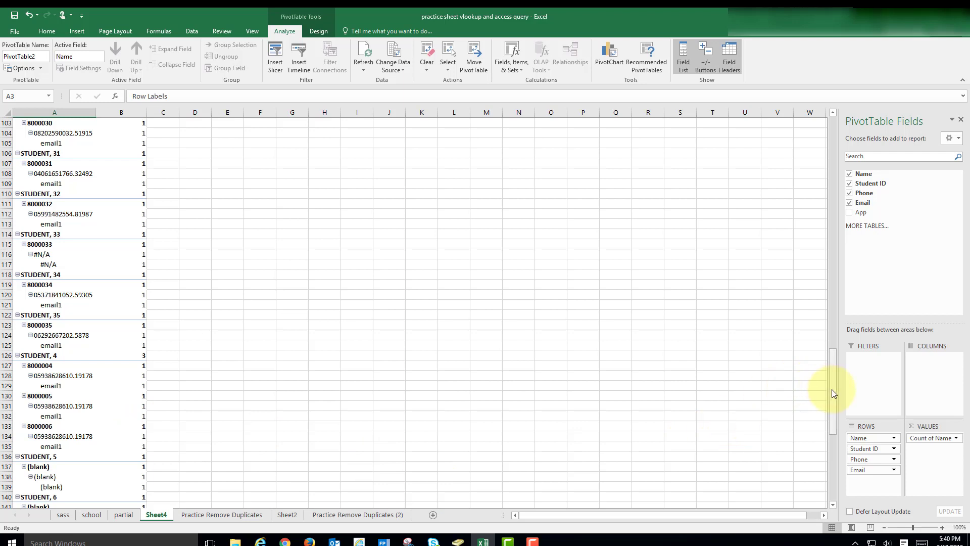
pyautogui.moveTo(832, 389); pyautogui.dragTo(829, 147)
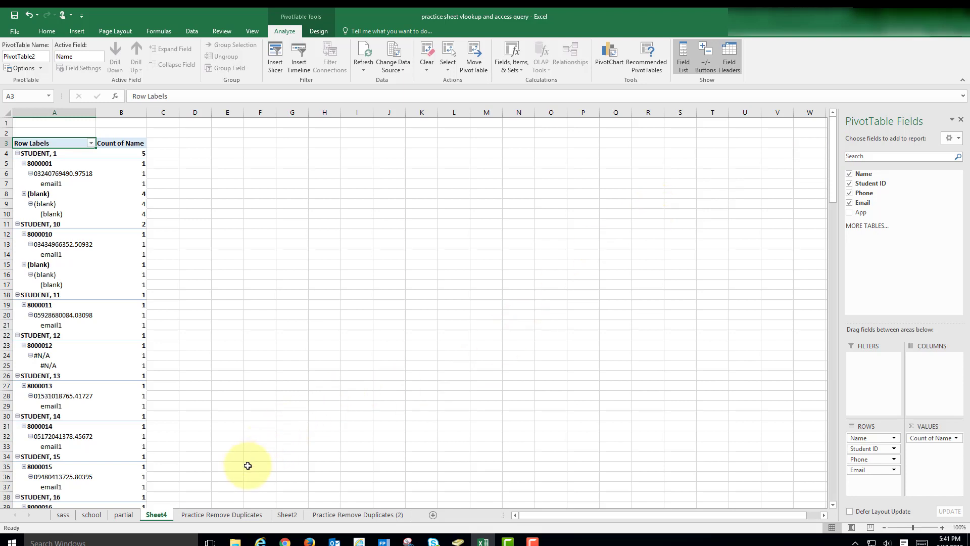
# - Highlight duplicate values in the Name column of the Practice Remove Duplicates sheet with Light Red Fill with Dark Red Text
pyautogui.click(229, 519)
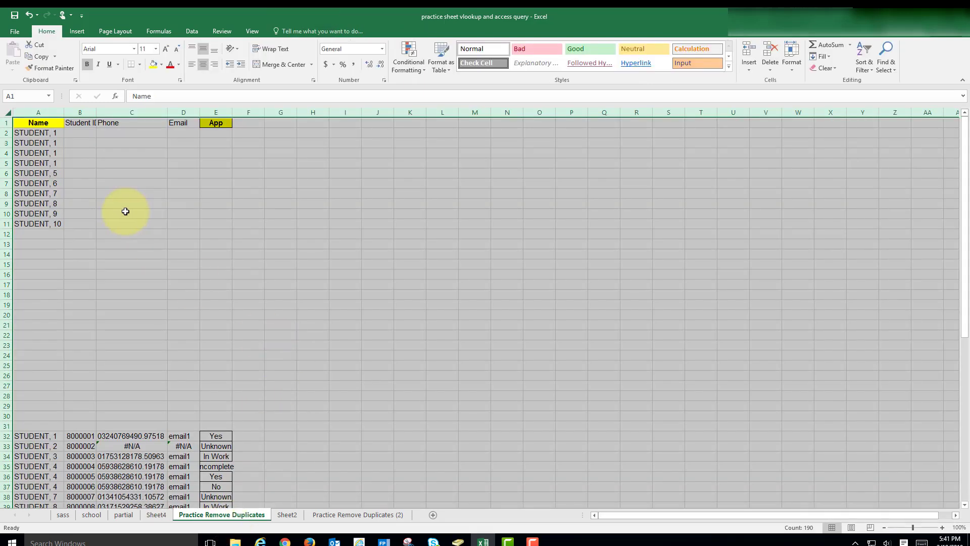
pyautogui.click(57, 194)
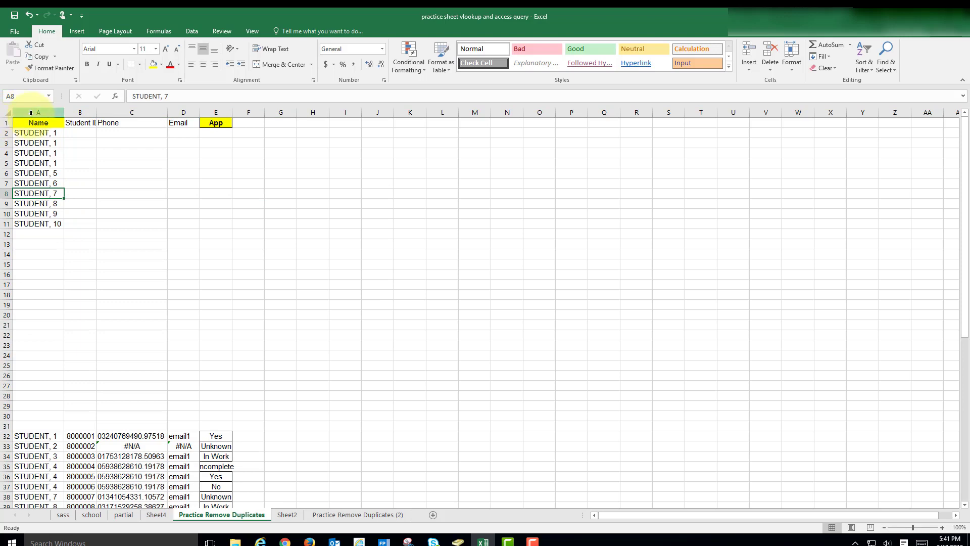
pyautogui.click(31, 113)
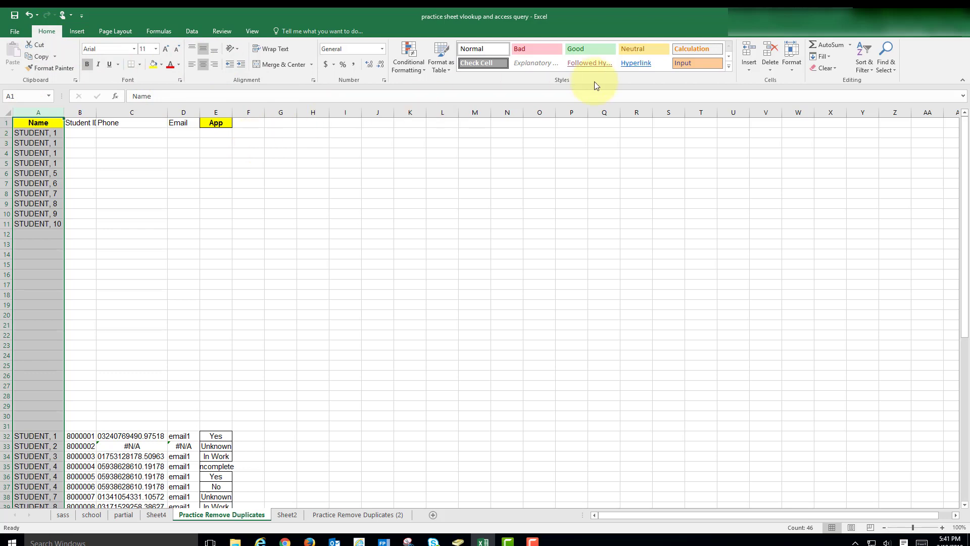
pyautogui.click(423, 69)
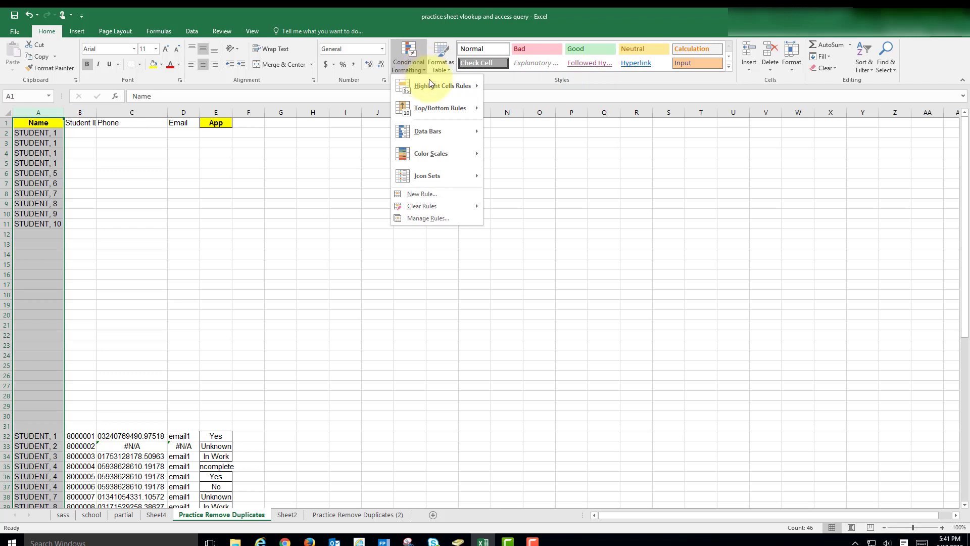
pyautogui.moveTo(432, 85)
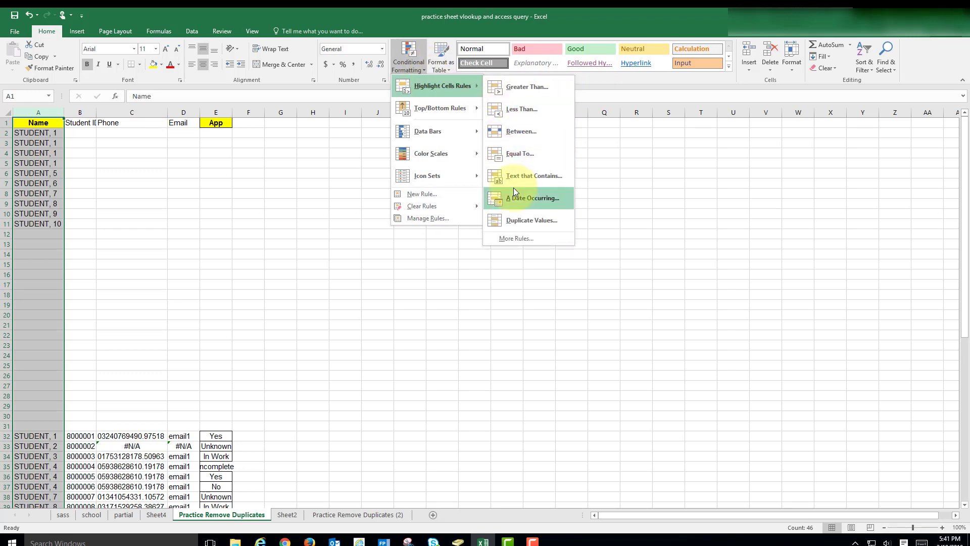
pyautogui.click(521, 221)
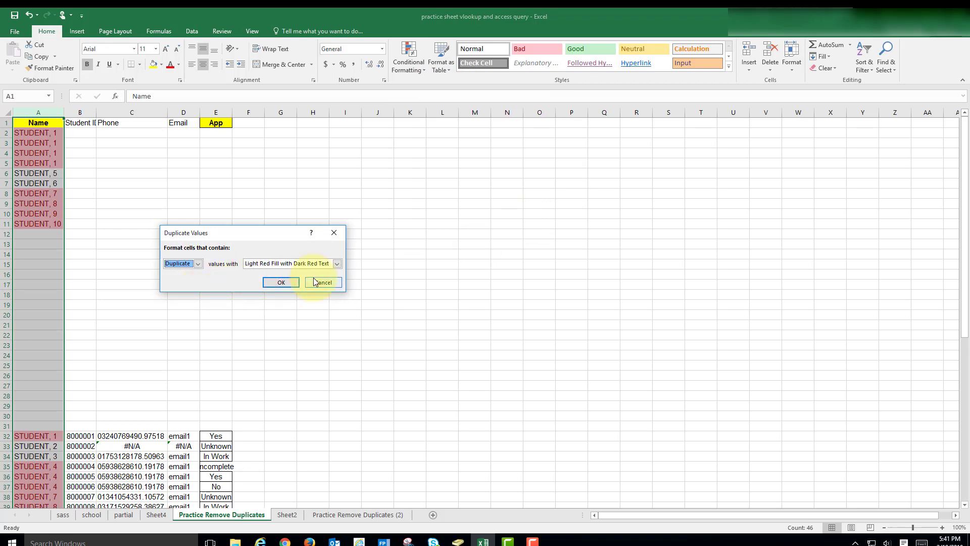
pyautogui.click(338, 265)
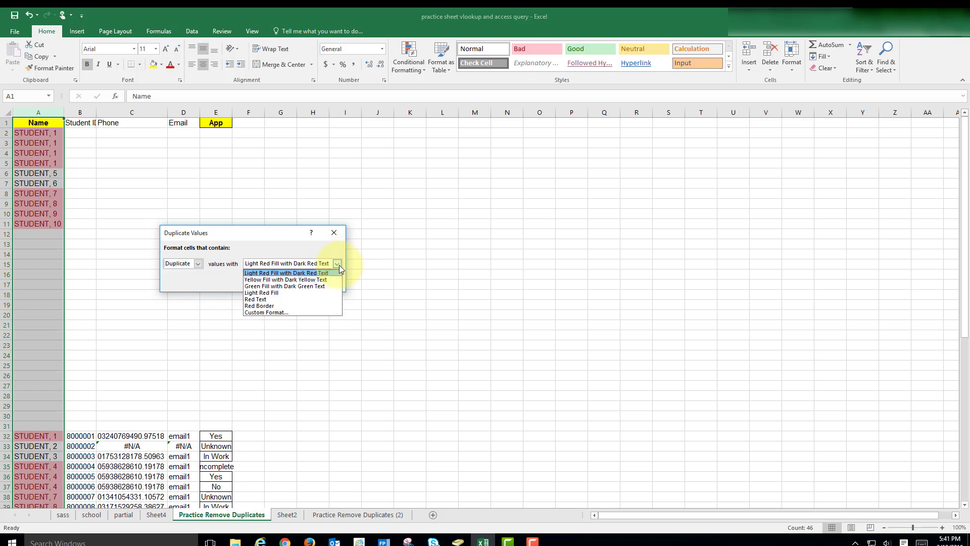
pyautogui.click(338, 265)
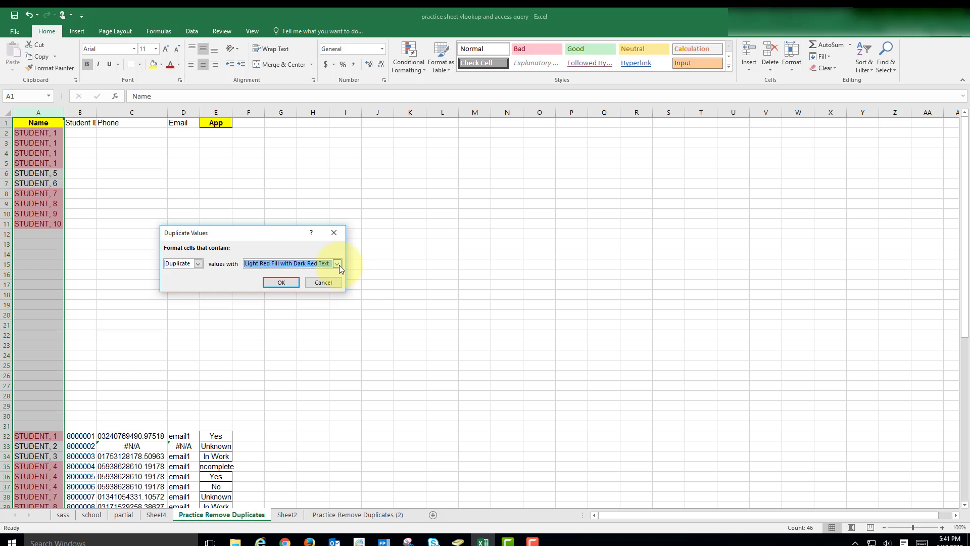
pyautogui.click(283, 281)
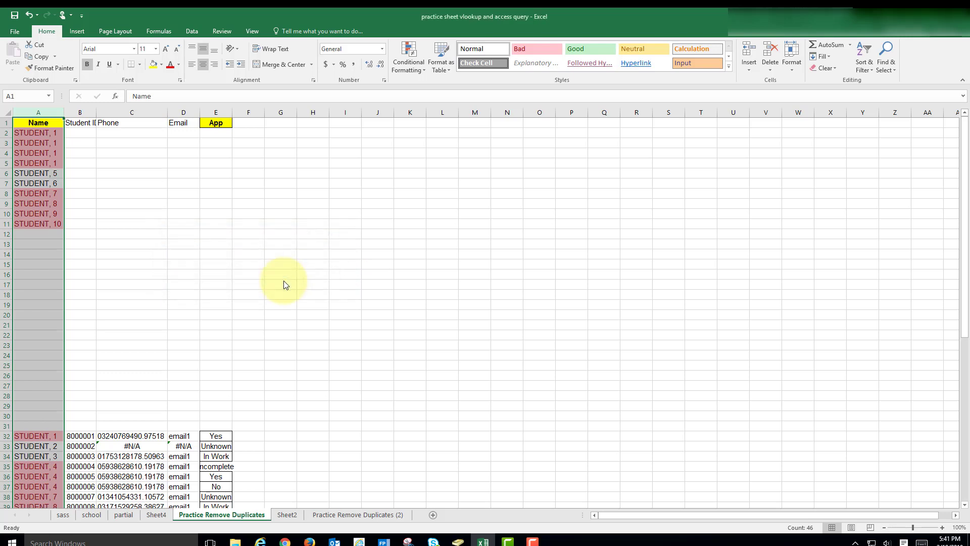
# - Go through the Name column and examine which students are highlighted as duplicates in the upper and lower lists
pyautogui.click(53, 293)
pyautogui.press('Down')
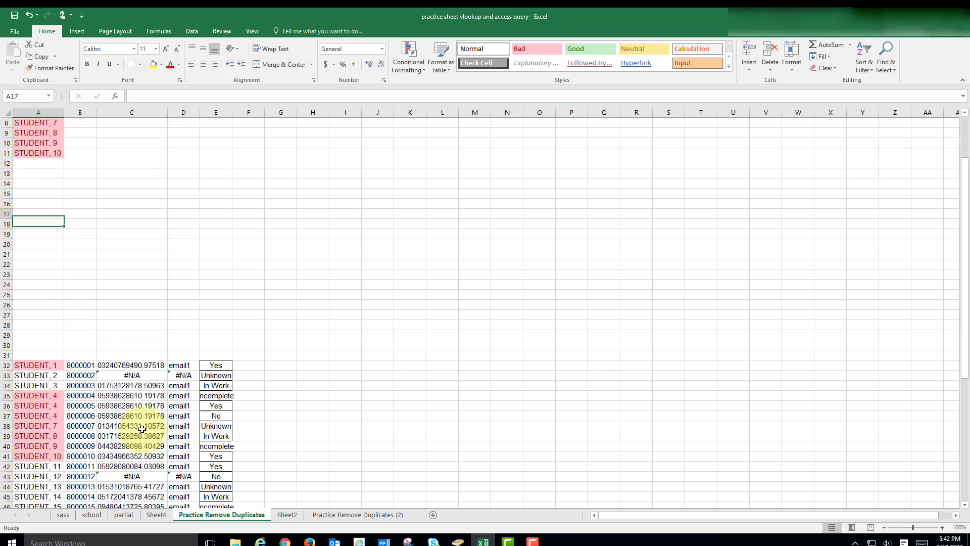
pyautogui.press('Up')
pyautogui.press('Up')
pyautogui.press('Up')
pyautogui.press('Up')
pyautogui.press('Up')
pyautogui.press('Up')
pyautogui.press('Up')
pyautogui.press('Up')
pyautogui.press('Up')
pyautogui.press('Up')
pyautogui.press('Up')
pyautogui.press('Up')
pyautogui.press('Up')
pyautogui.press('Up')
pyautogui.press('Up')
pyautogui.press('Up')
pyautogui.press('Down')
pyautogui.press('Down')
pyautogui.press('Down')
pyautogui.press('Down')
pyautogui.press('Down')
pyautogui.press('Down')
pyautogui.press('Down')
pyautogui.press('Down')
pyautogui.press('Down')
pyautogui.press('Down')
pyautogui.press('Down')
pyautogui.press('Down')
pyautogui.press('Down')
pyautogui.press('Down')
pyautogui.press('Down')
pyautogui.press('Down')
pyautogui.press('Down')
pyautogui.press('Down')
pyautogui.press('Down')
pyautogui.press('Down')
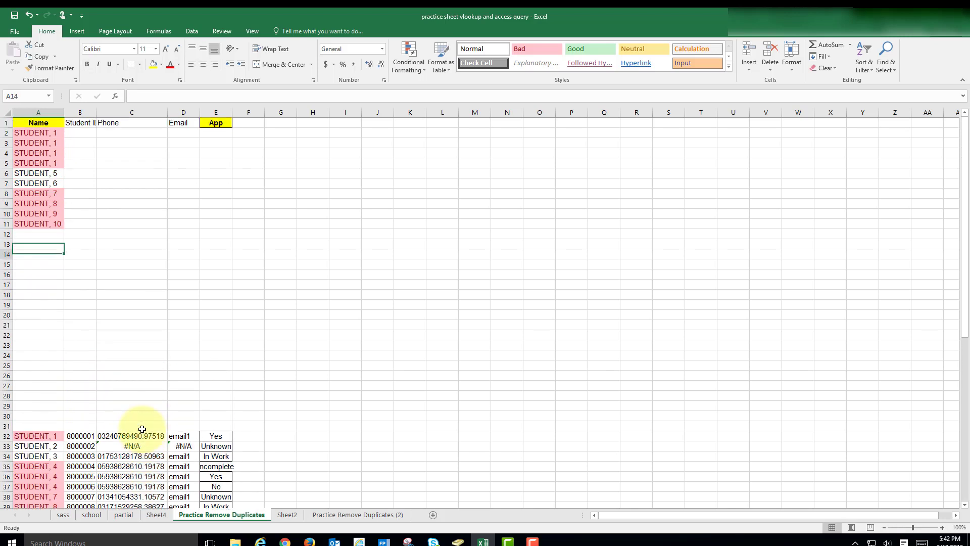
pyautogui.press('Down')
pyautogui.press('Down')
pyautogui.press('Down')
pyautogui.press('Down')
pyautogui.press('Down')
pyautogui.press('Down')
pyautogui.press('Down')
pyautogui.press('Down')
pyautogui.press('Down')
pyautogui.press('Down')
pyautogui.press('Down')
pyautogui.press('Down')
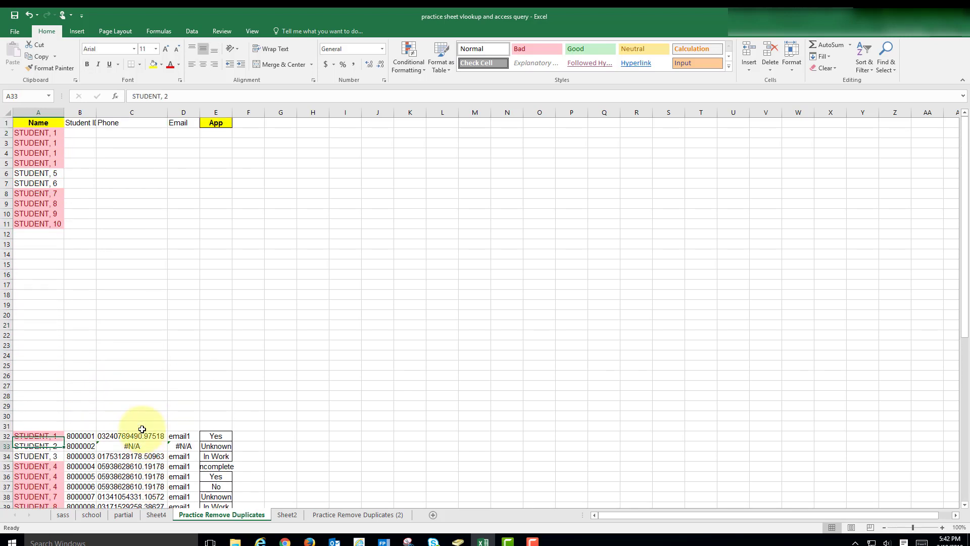
pyautogui.press('Down')
pyautogui.press('Down')
pyautogui.press('Down')
pyautogui.press('Down')
pyautogui.press('Down')
pyautogui.press('Down')
pyautogui.press('Down')
pyautogui.press('Down')
pyautogui.press('Down')
pyautogui.press('Down')
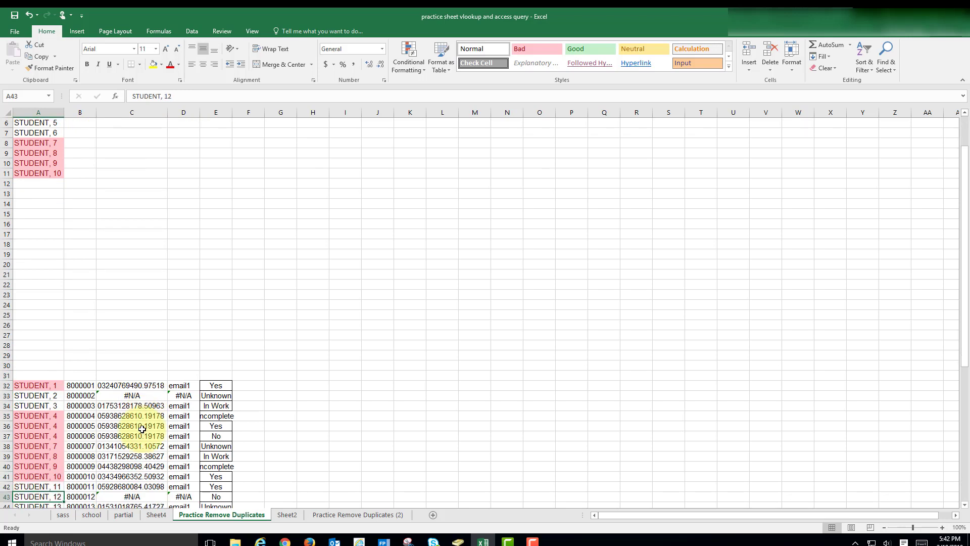
# - Delete rows 2 to 31, the upper list of names and the empty rows beneath it, from the Practice Remove Duplicates sheet
pyautogui.hotkey('ctrl', 'Home')
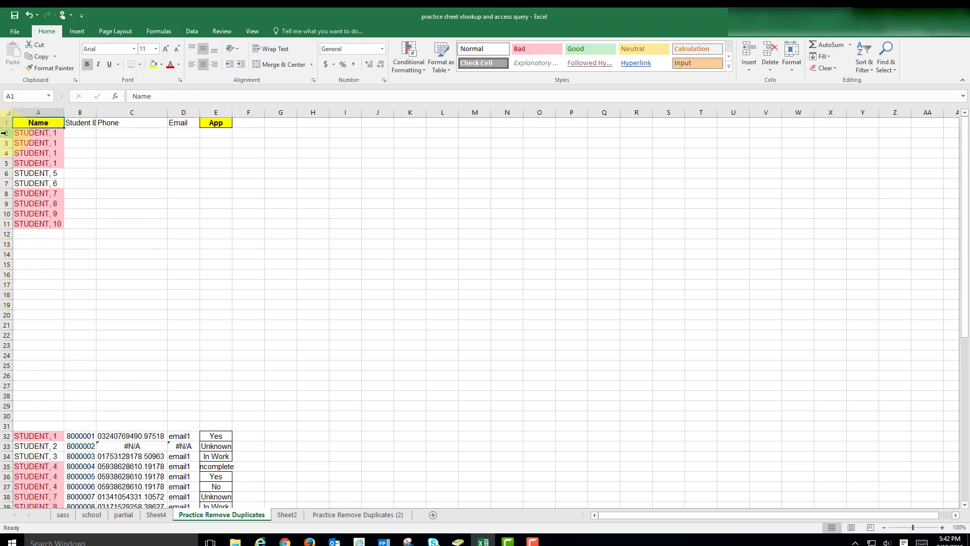
pyautogui.moveTo(8, 131); pyautogui.dragTo(29, 422)
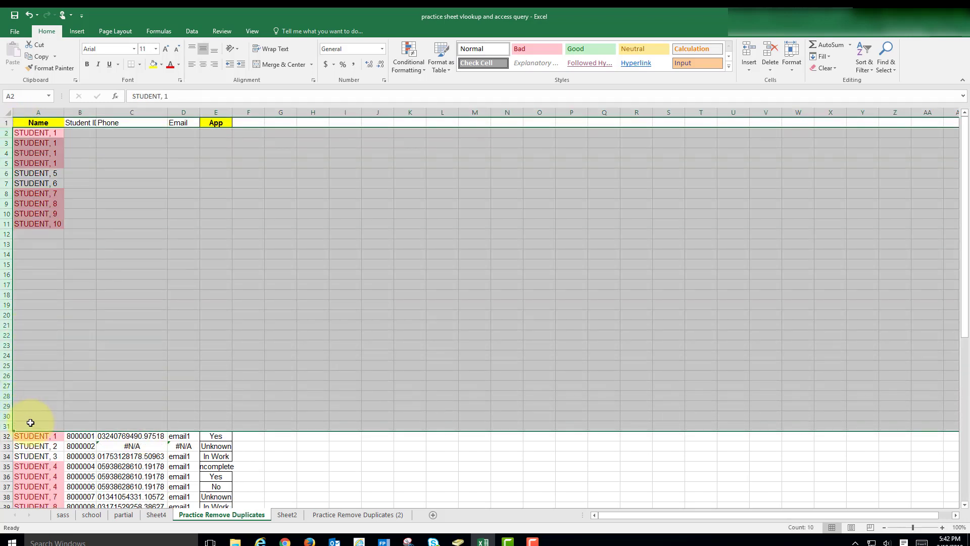
pyautogui.rightClick(30, 422)
pyautogui.click(58, 353)
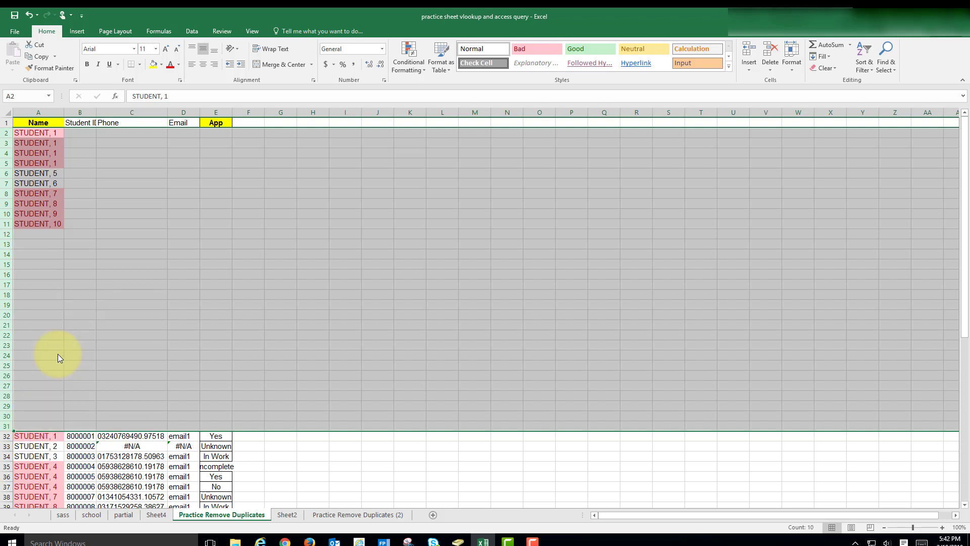
pyautogui.click(52, 232)
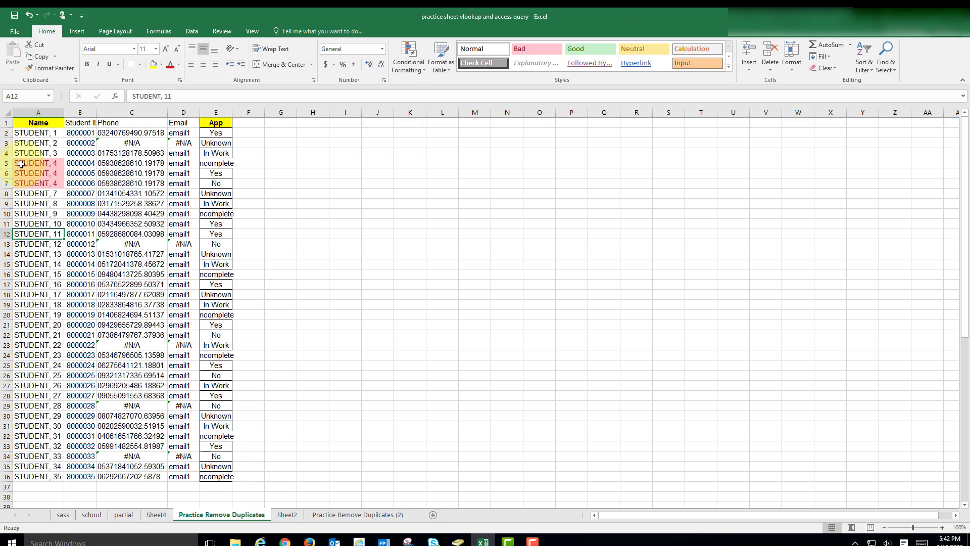
# - Sort the whole sheet by the Name column on Cell Color, with the light red cells On Top
pyautogui.click(8, 113)
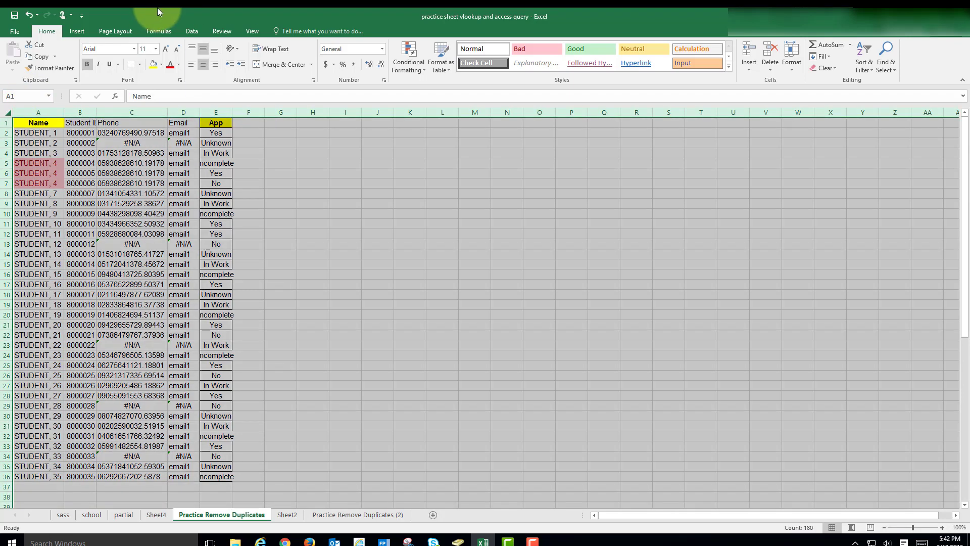
pyautogui.click(189, 32)
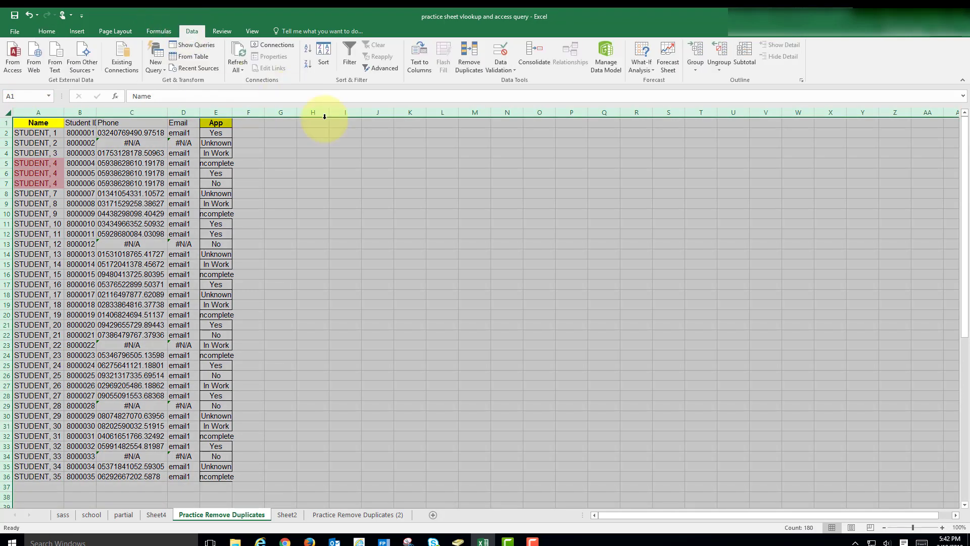
pyautogui.click(322, 65)
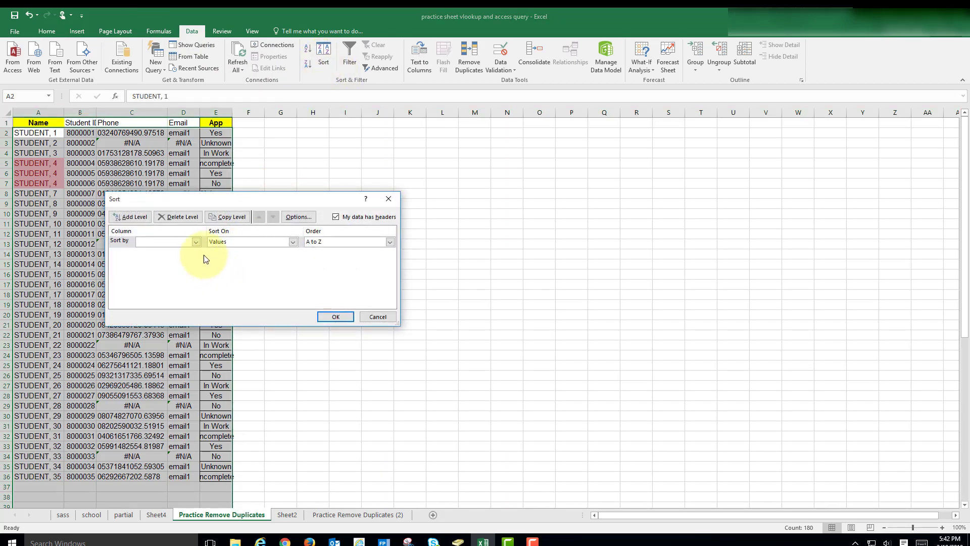
pyautogui.click(195, 242)
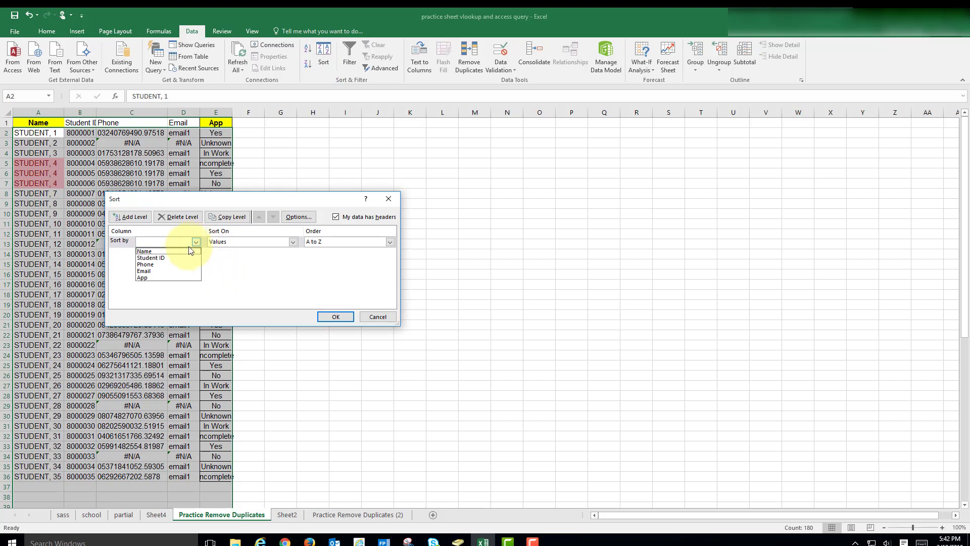
pyautogui.click(177, 251)
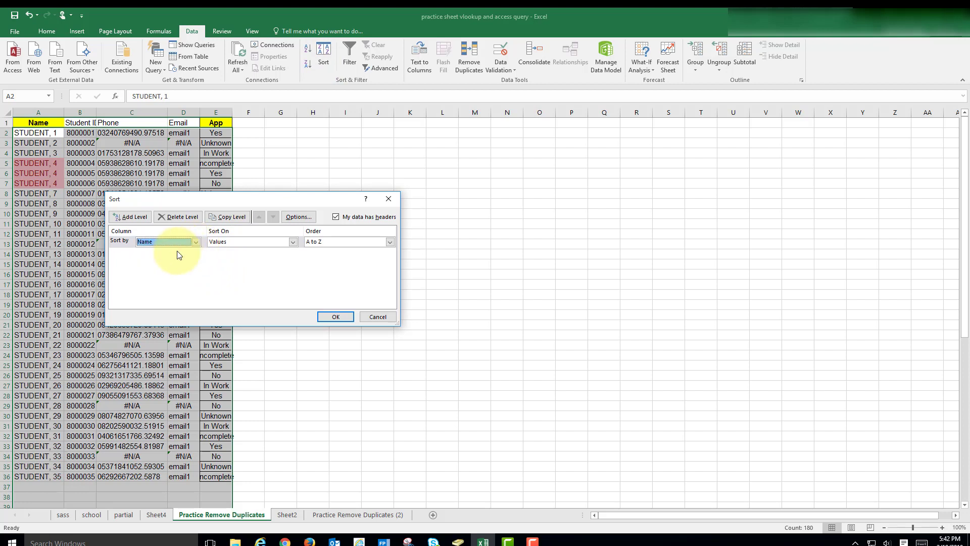
pyautogui.click(293, 241)
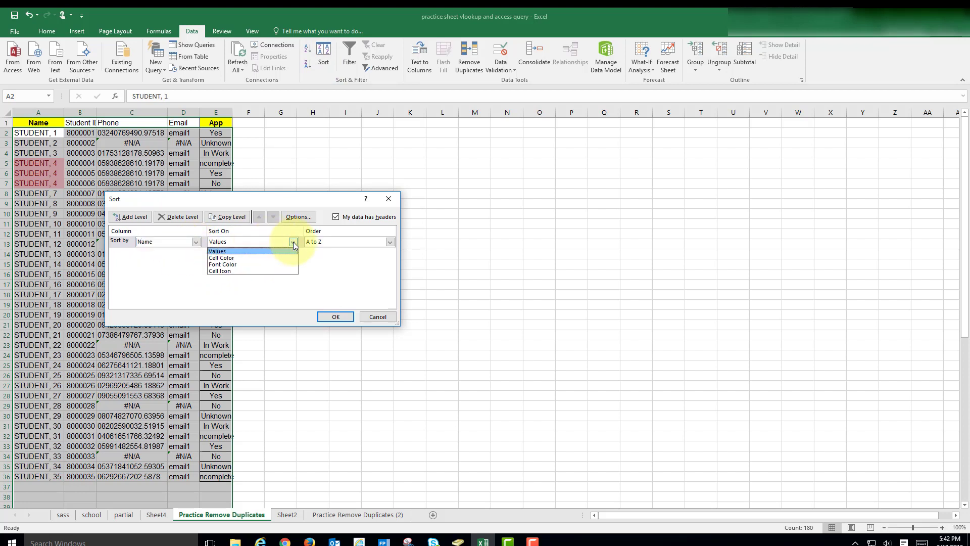
pyautogui.click(250, 258)
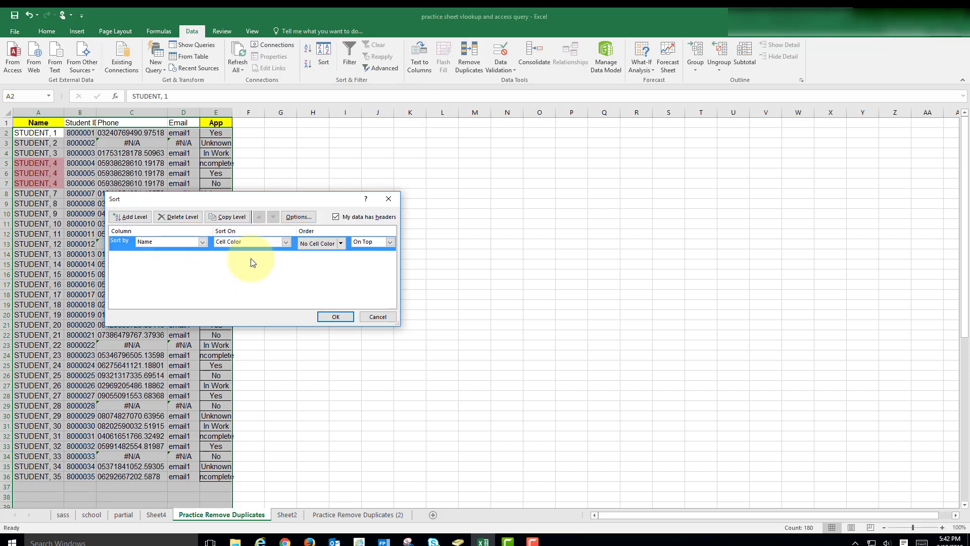
pyautogui.click(343, 243)
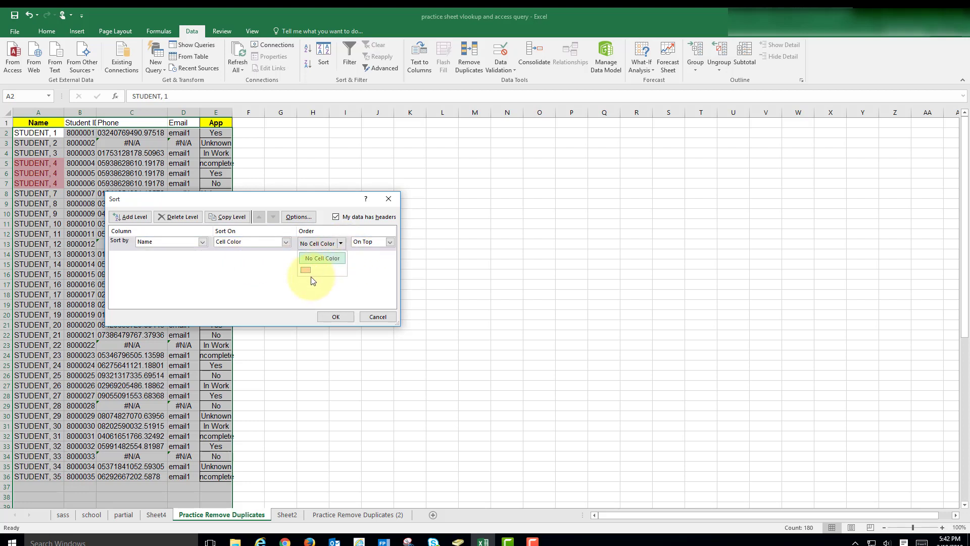
pyautogui.click(307, 270)
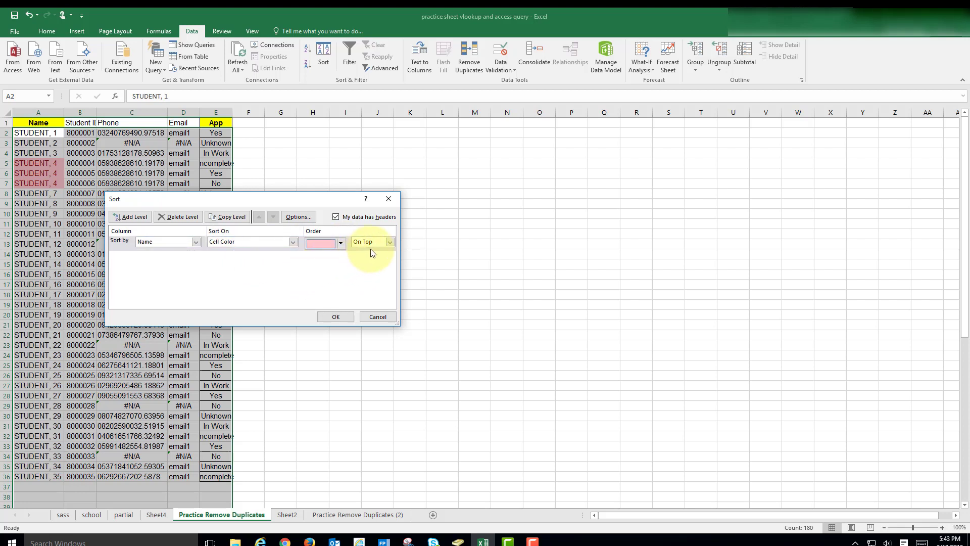
pyautogui.click(335, 317)
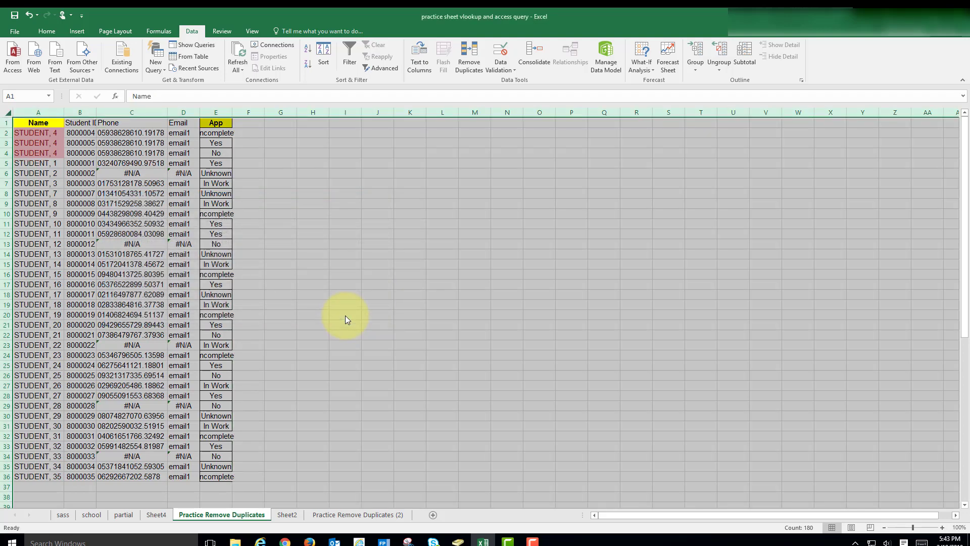